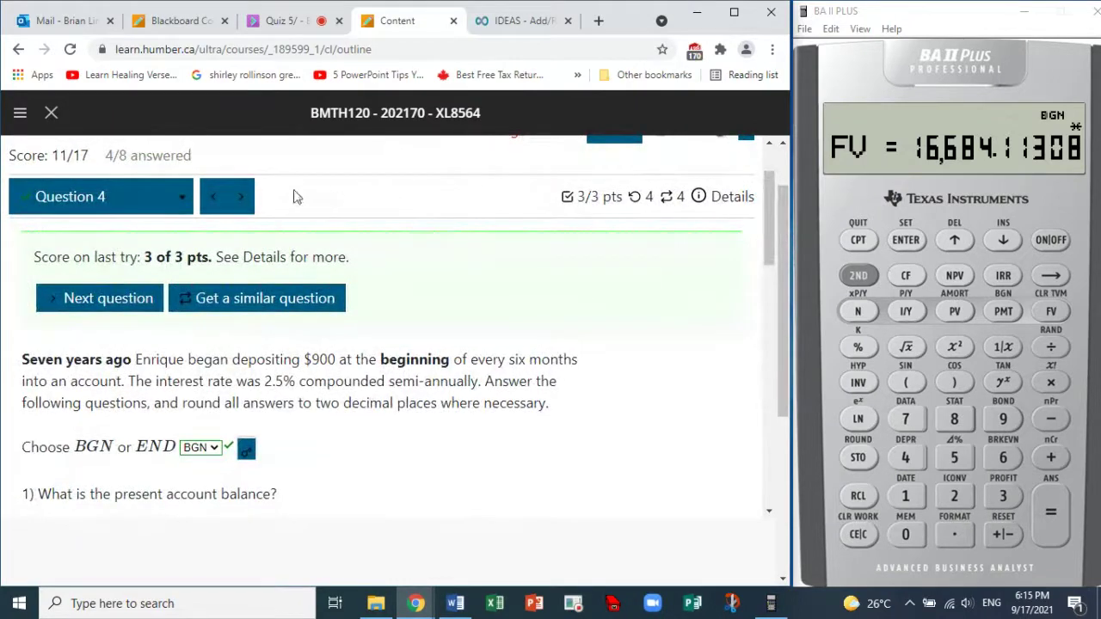
Advance to Question 5 and mark the $260,000 loan, beginning-of-period timing and interest terms.
click(121, 301)
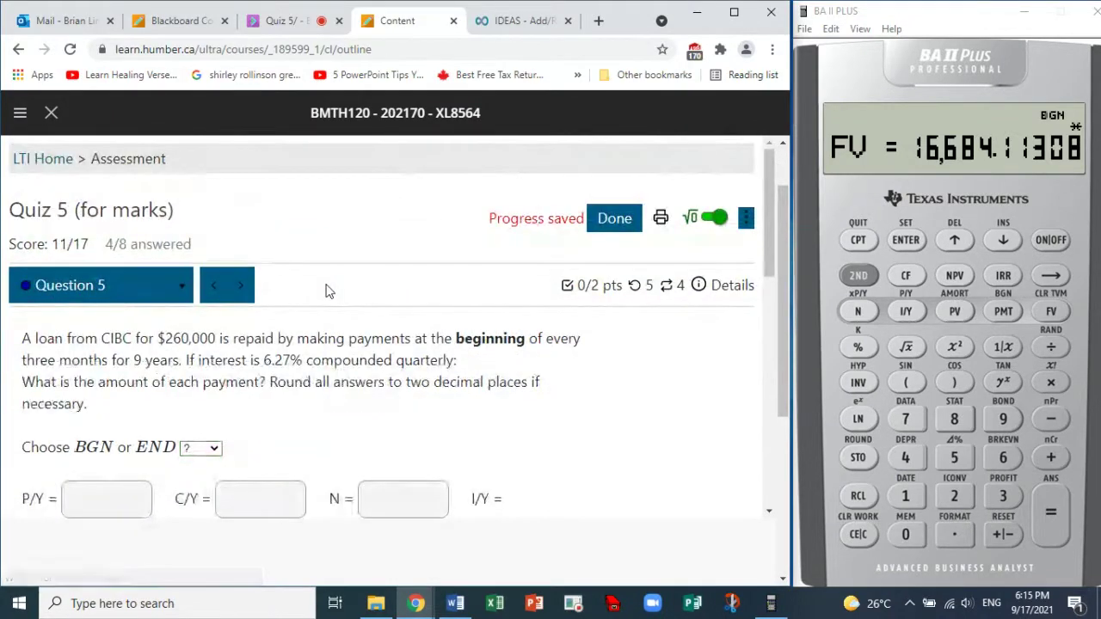
drag(766, 238, 771, 257)
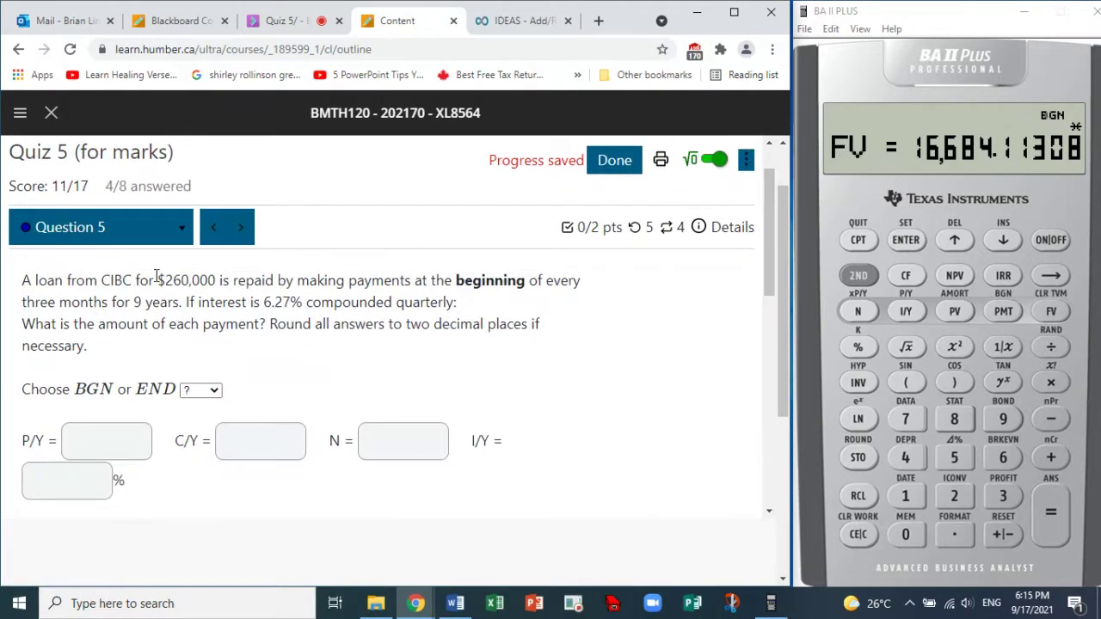
drag(160, 279, 223, 281)
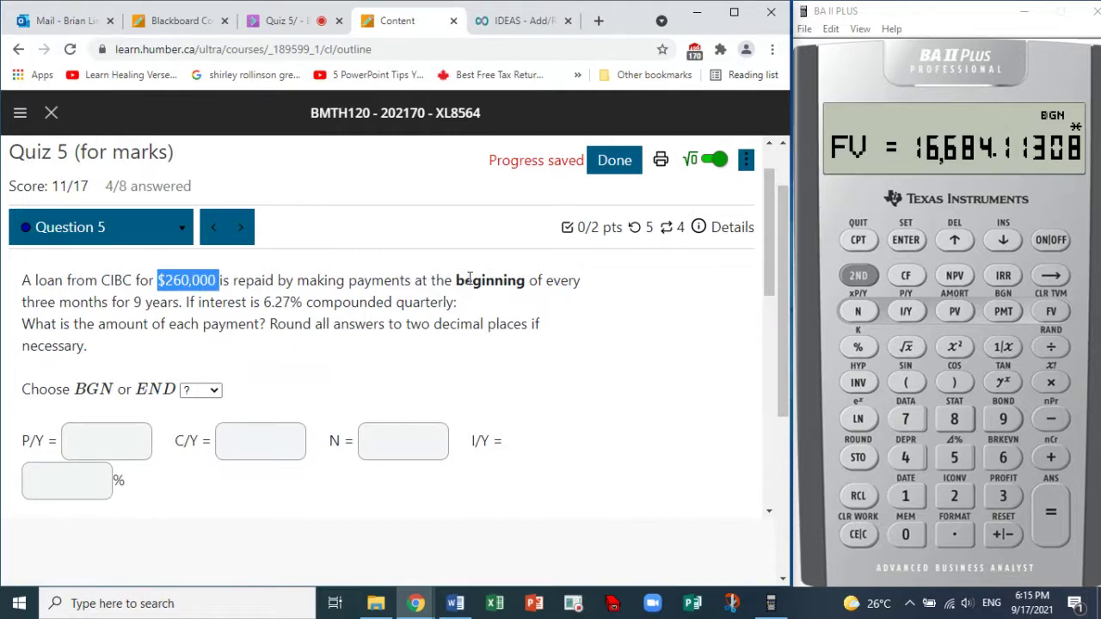
drag(455, 281, 314, 347)
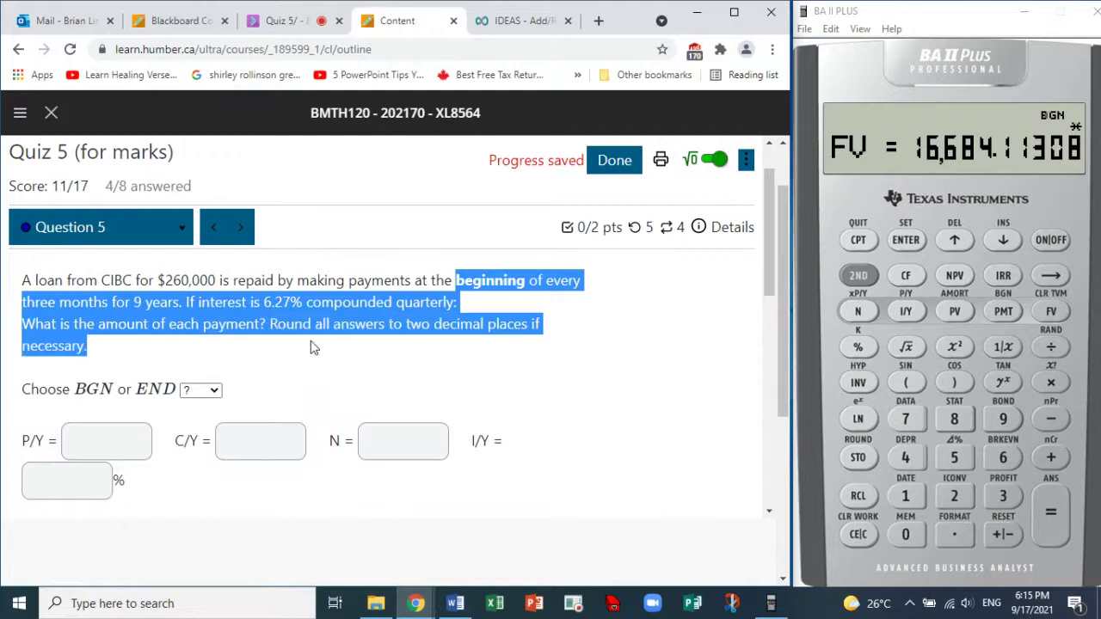
click(368, 376)
double_click(495, 280)
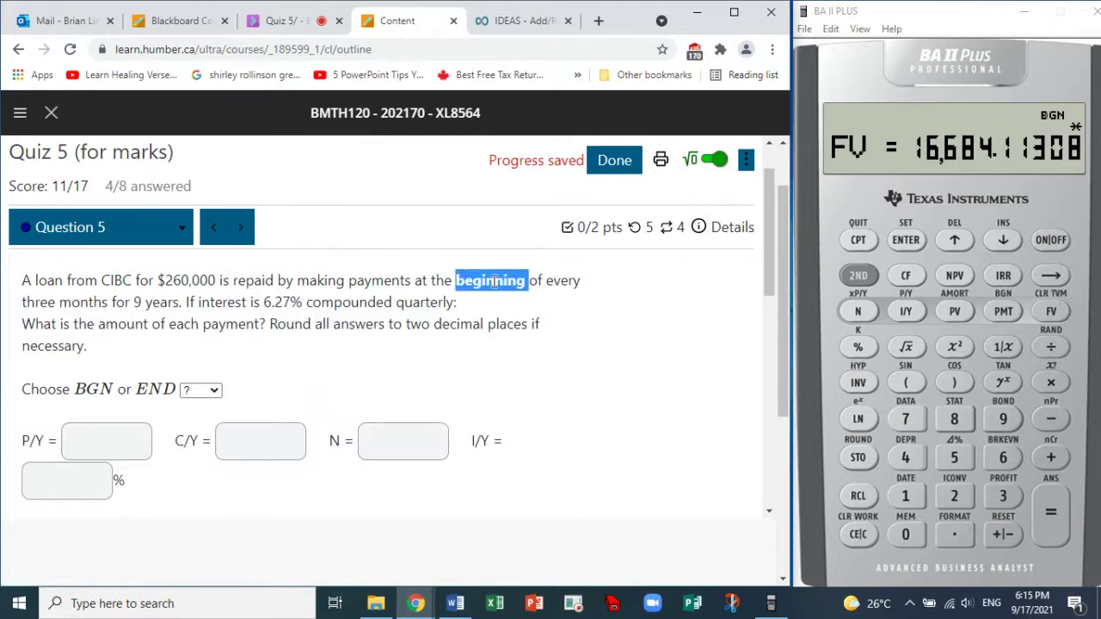
Choose BGN and enter 4 for both P/Y and C/Y.
click(212, 392)
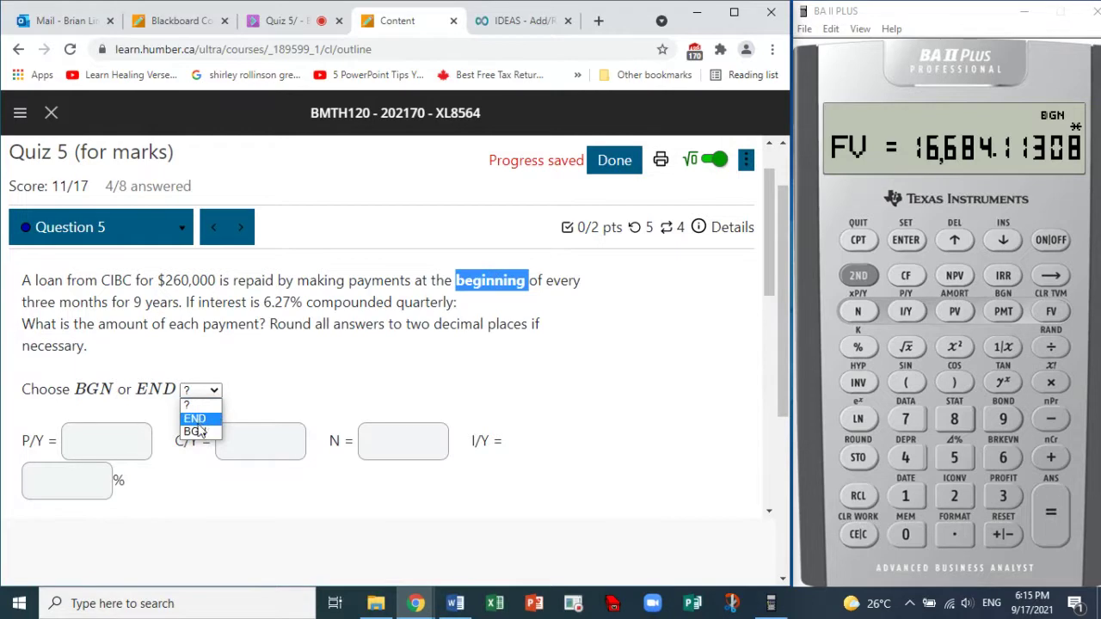
click(198, 430)
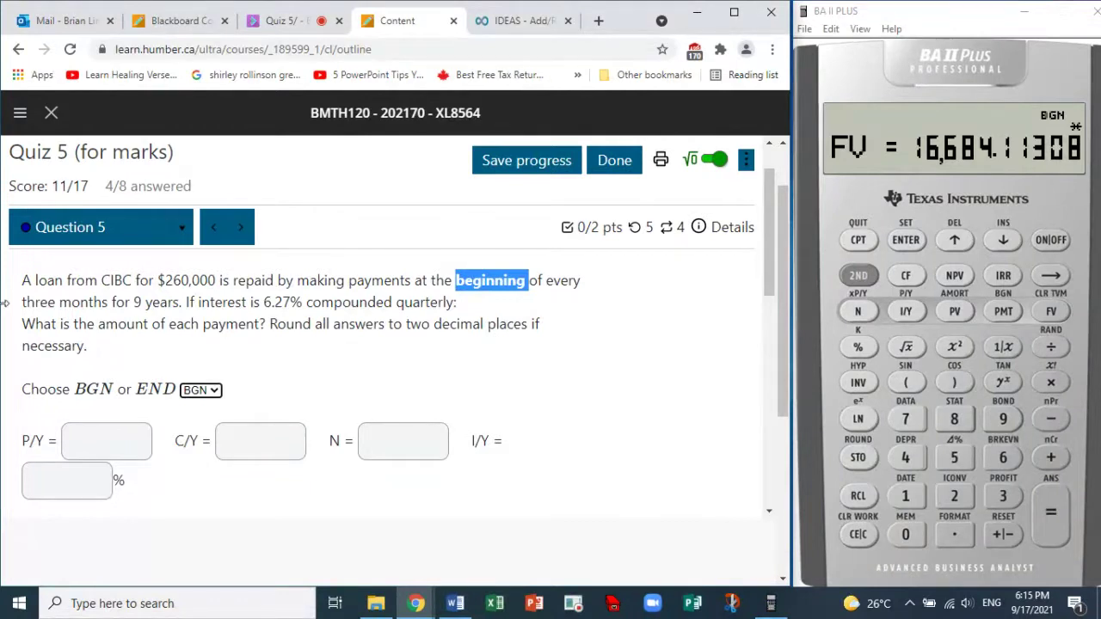
drag(349, 281, 583, 287)
drag(65, 308, 104, 307)
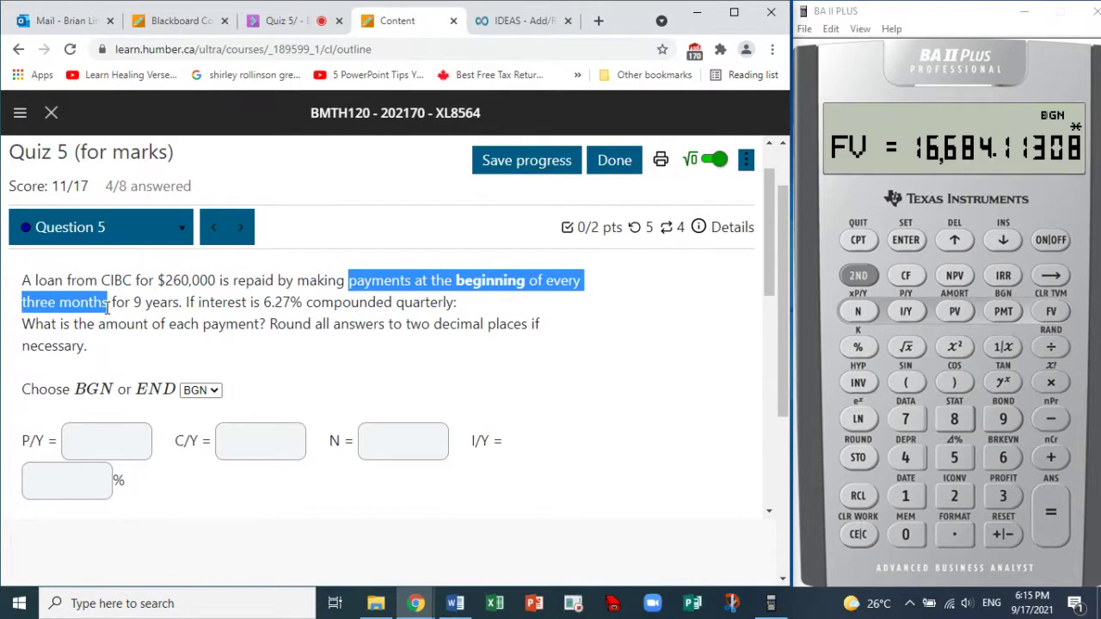
click(109, 444)
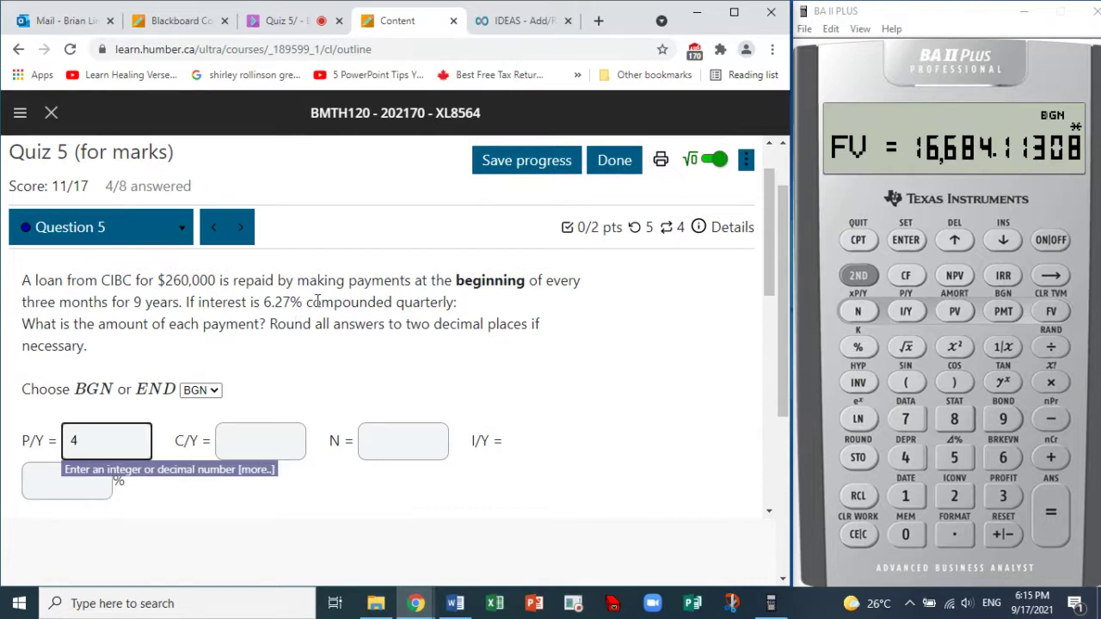
drag(308, 302, 455, 303)
click(261, 446)
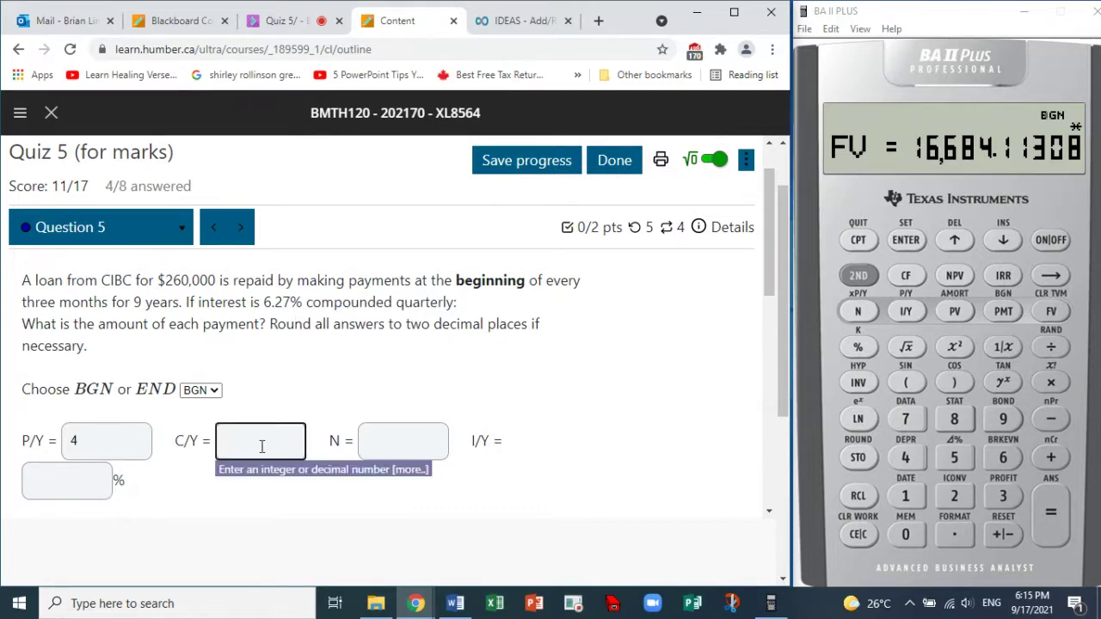
Enter 6.27 as the I/Y interest rate.
click(424, 435)
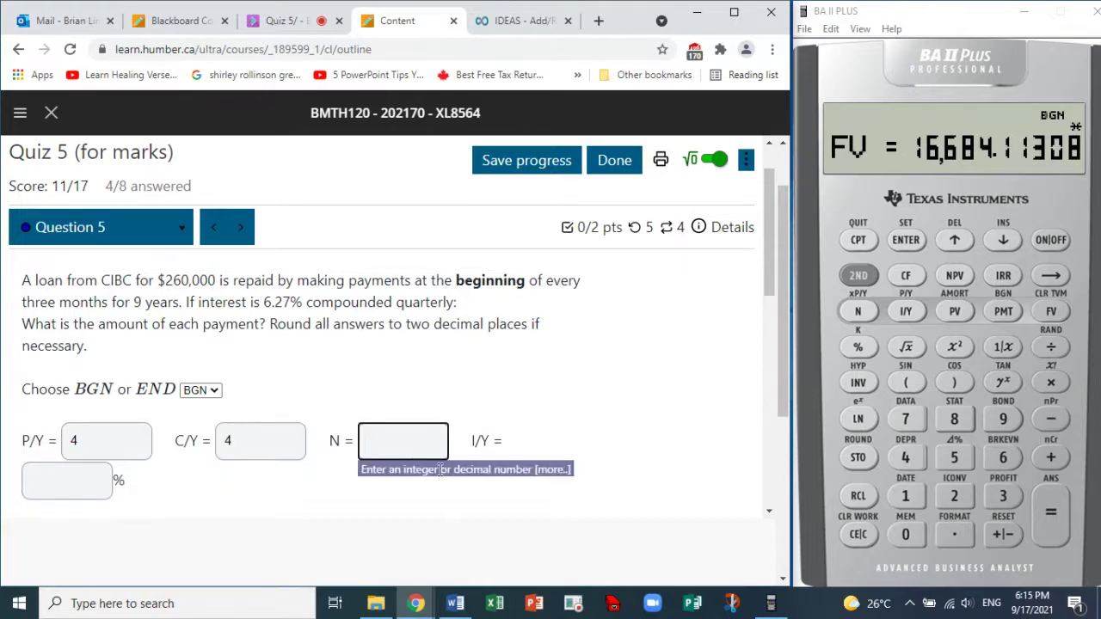
drag(289, 300, 266, 301)
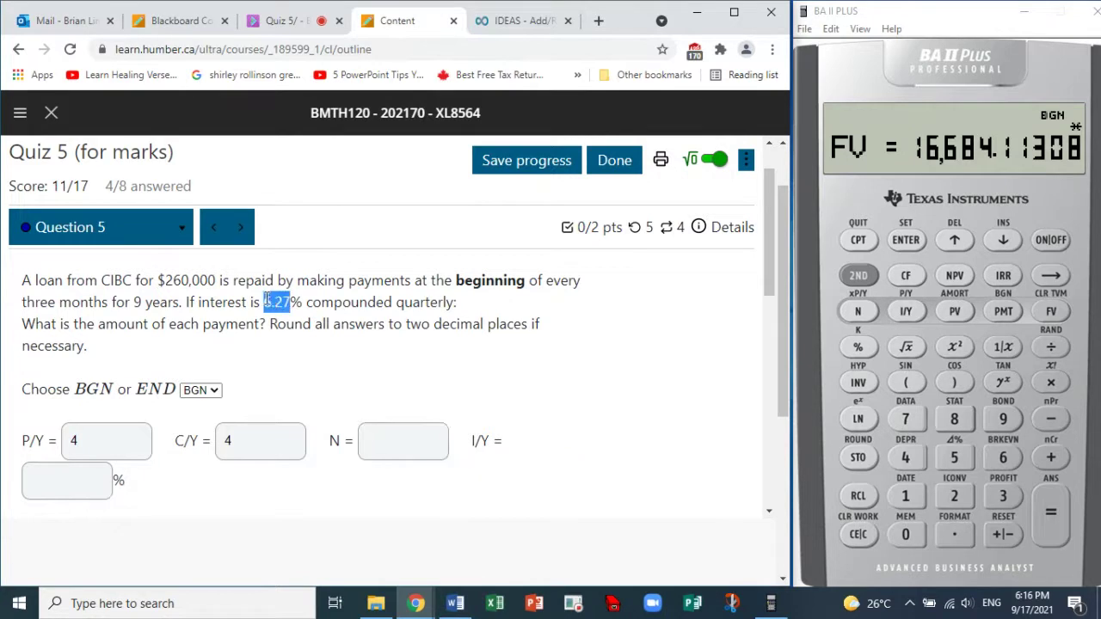
click(94, 485)
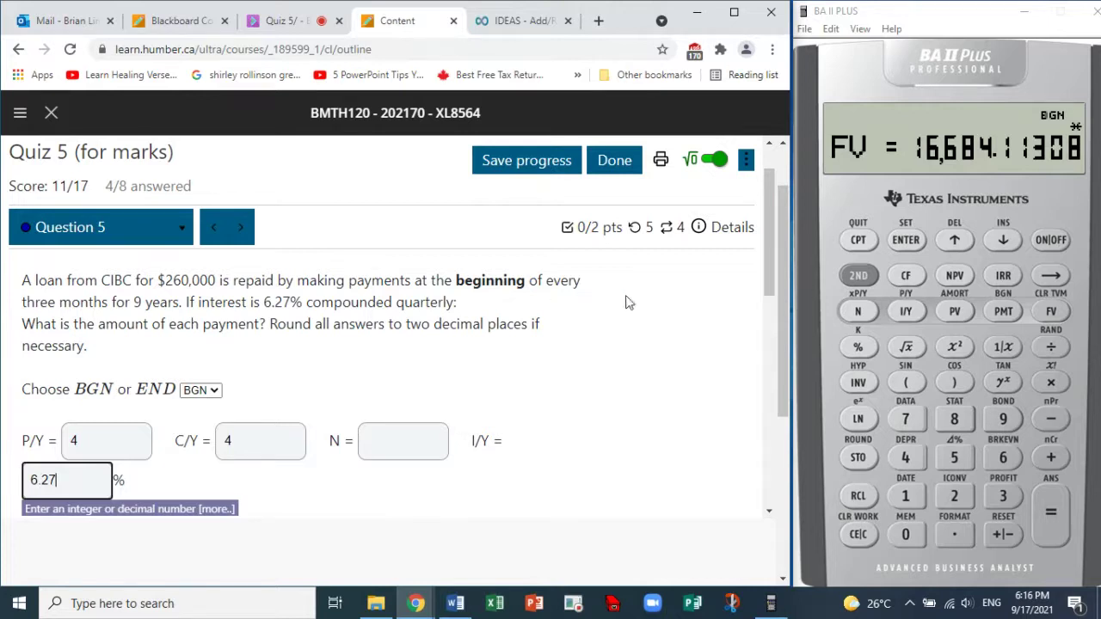
drag(767, 251, 773, 288)
Enter 260000 as PV and 0 as FV in the quiz form.
click(649, 329)
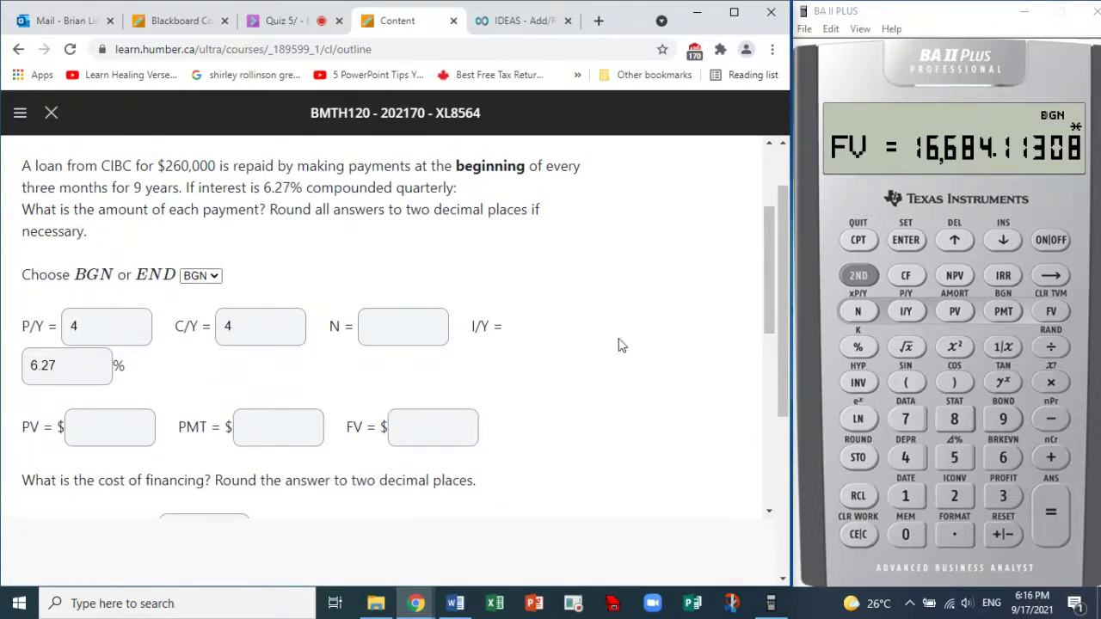
click(139, 430)
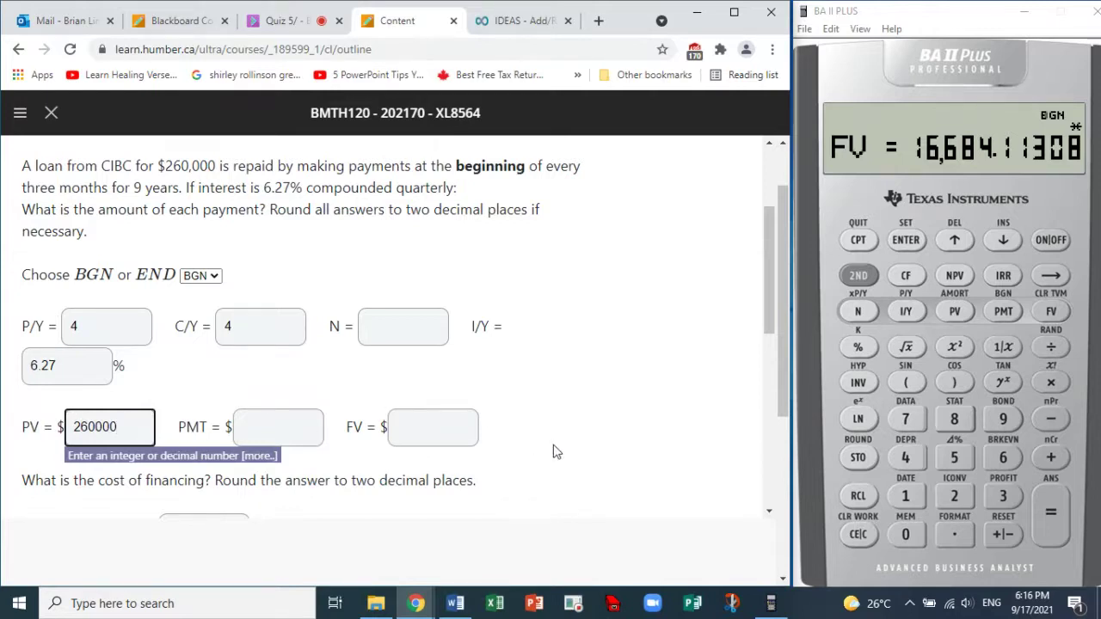
click(457, 427)
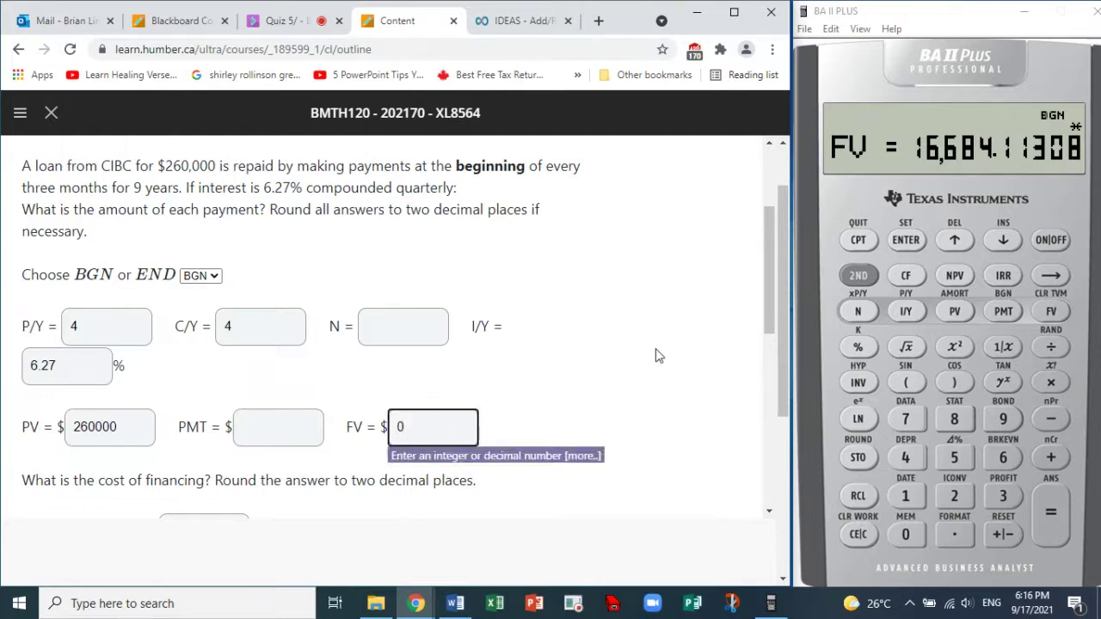
drag(771, 307, 772, 336)
click(579, 475)
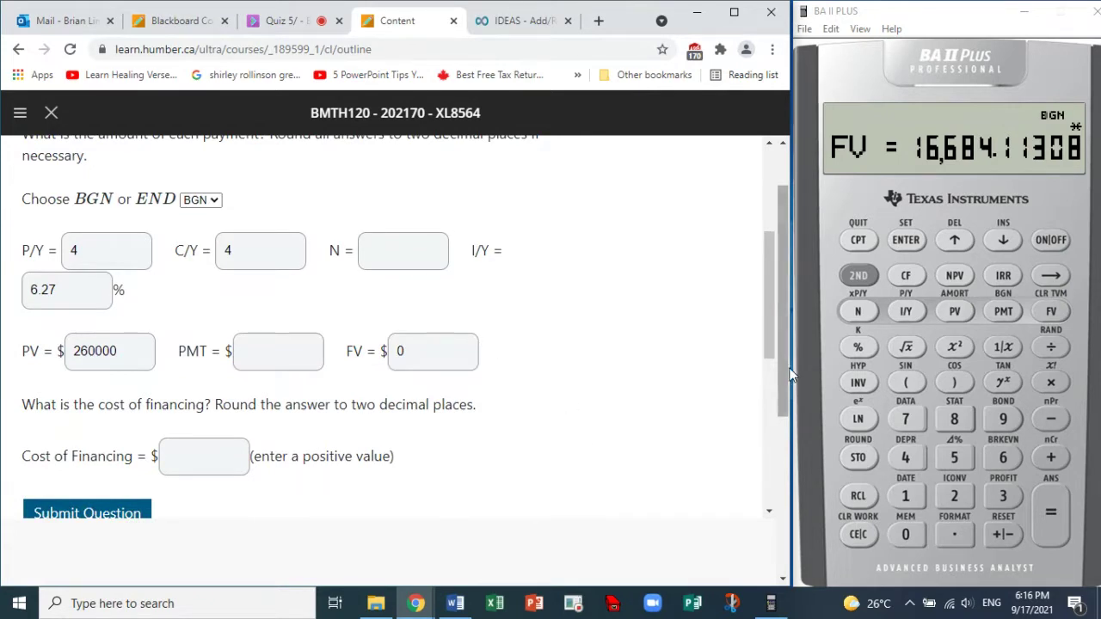
drag(771, 320, 768, 289)
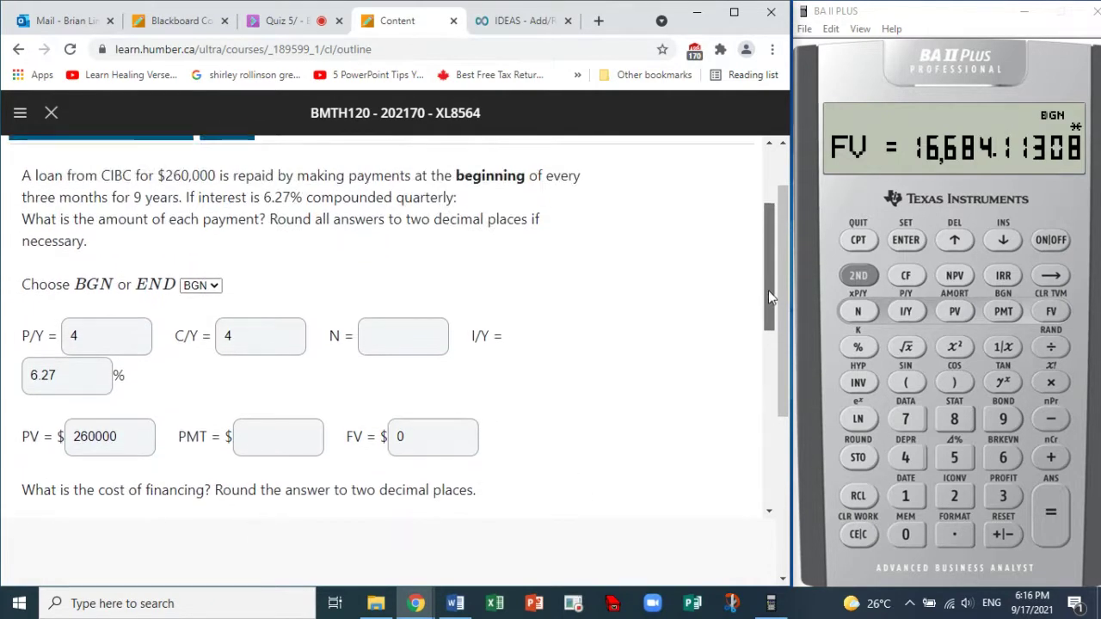
Set the calculator's payments per year to 4 and return to calculation mode.
click(867, 277)
click(907, 313)
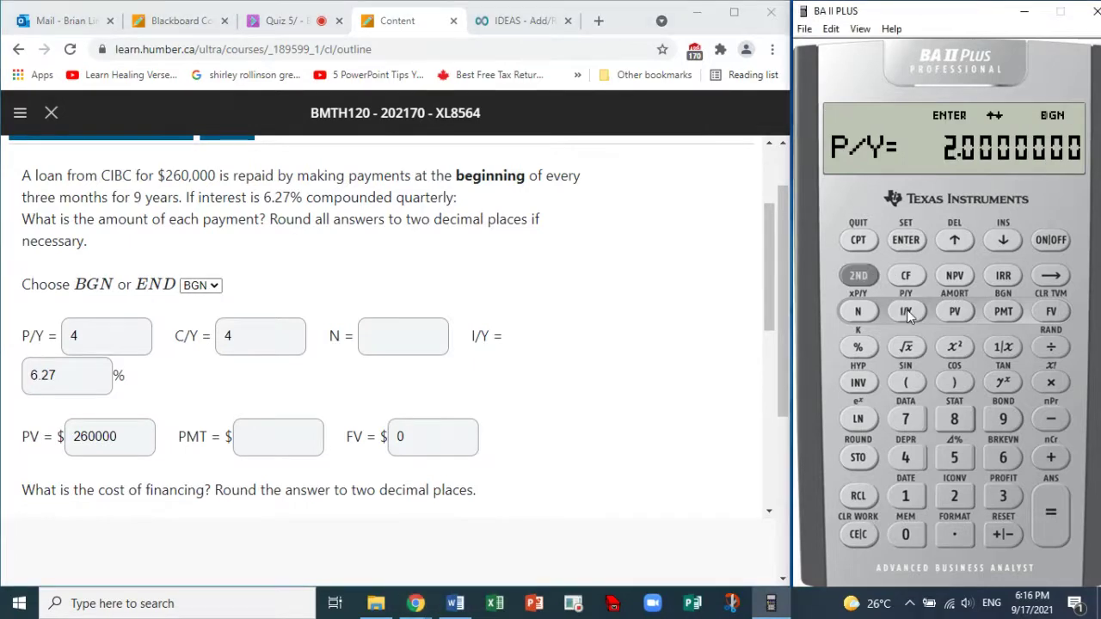
click(905, 457)
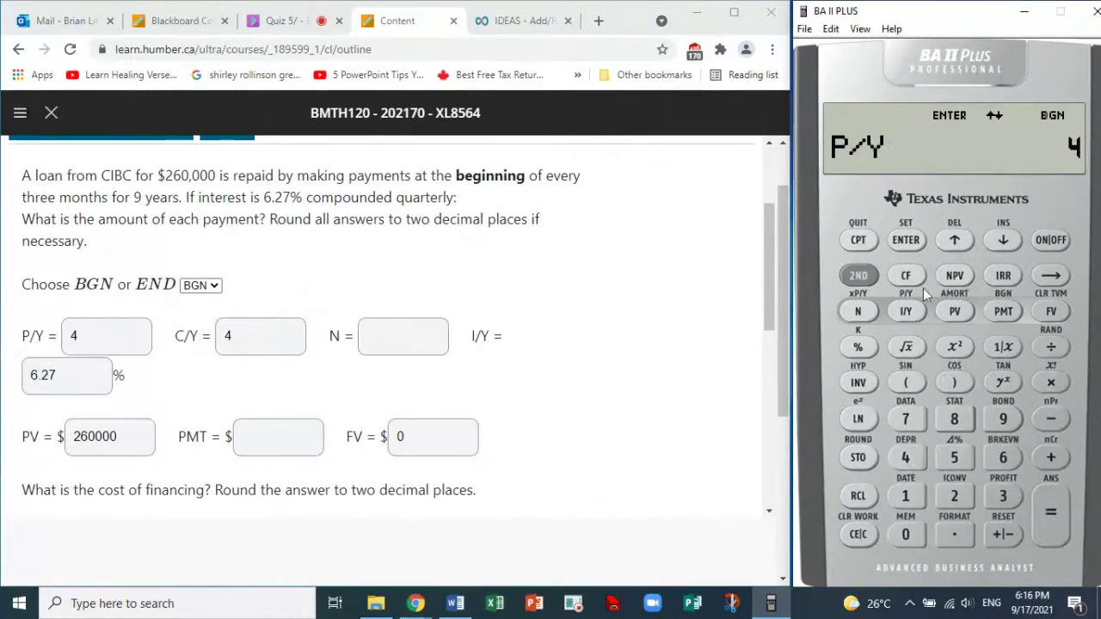
click(910, 242)
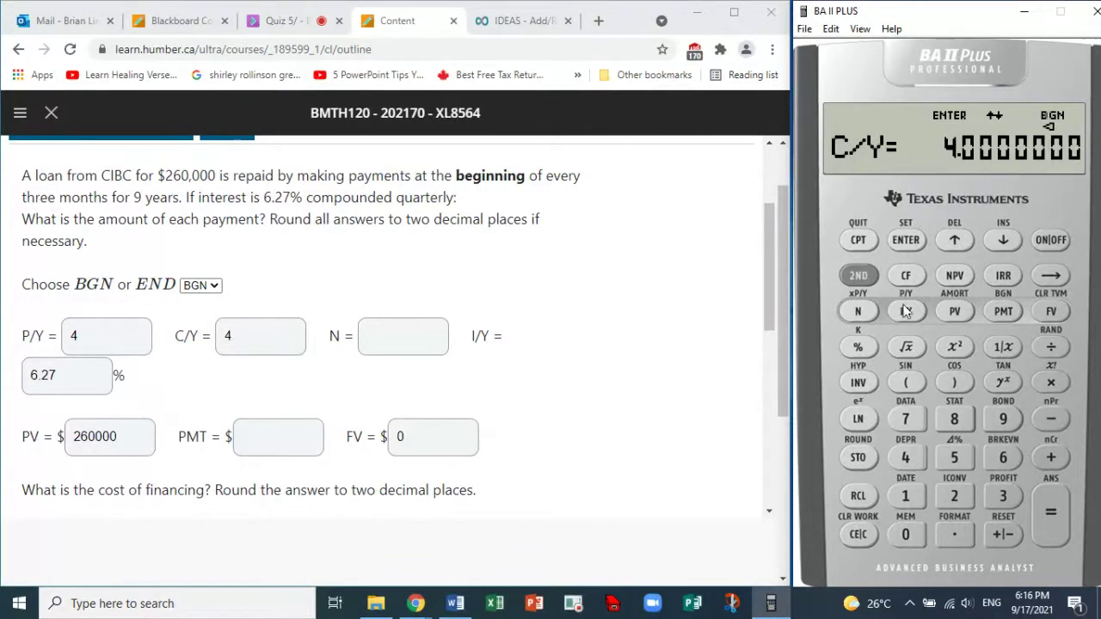
click(858, 277)
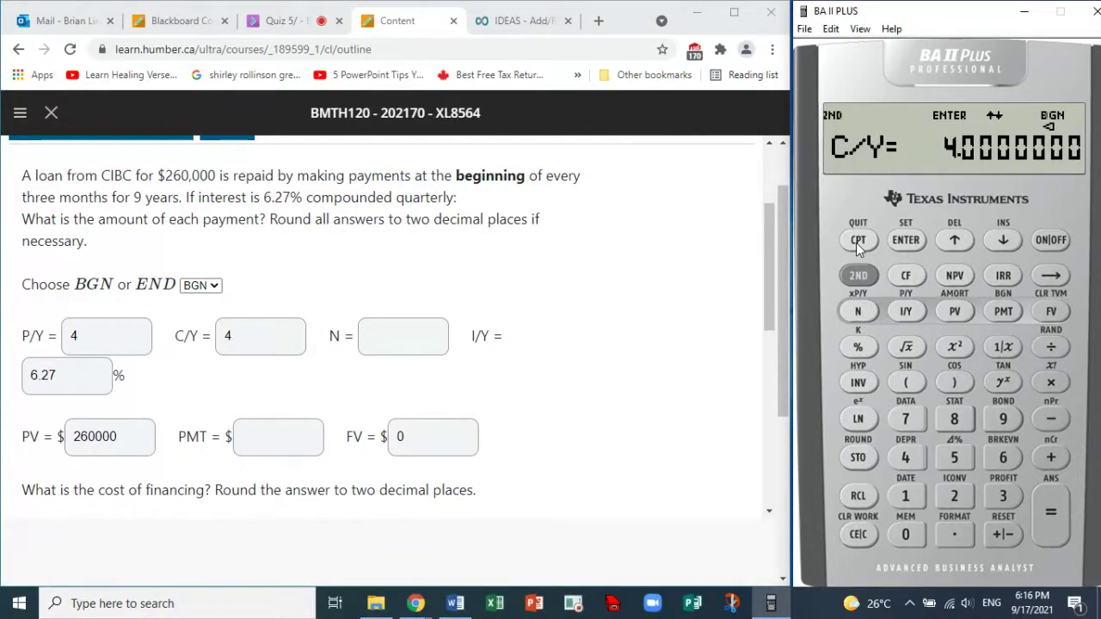
click(859, 242)
Convert 9 years to 36 periods on the calculator and enter 36 as N.
drag(134, 197, 177, 199)
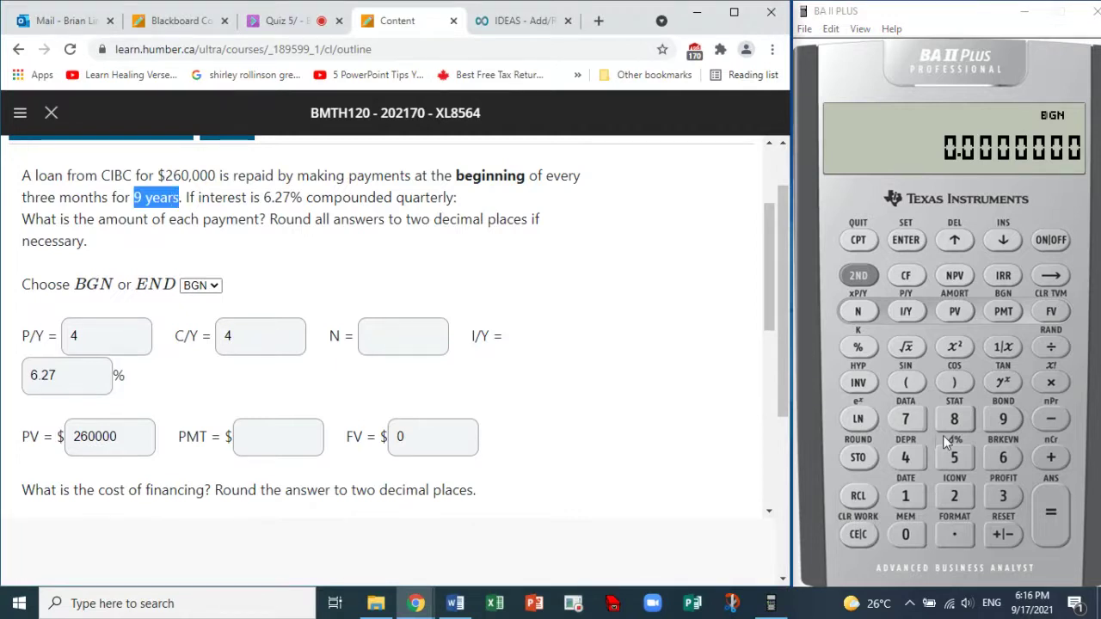
click(995, 421)
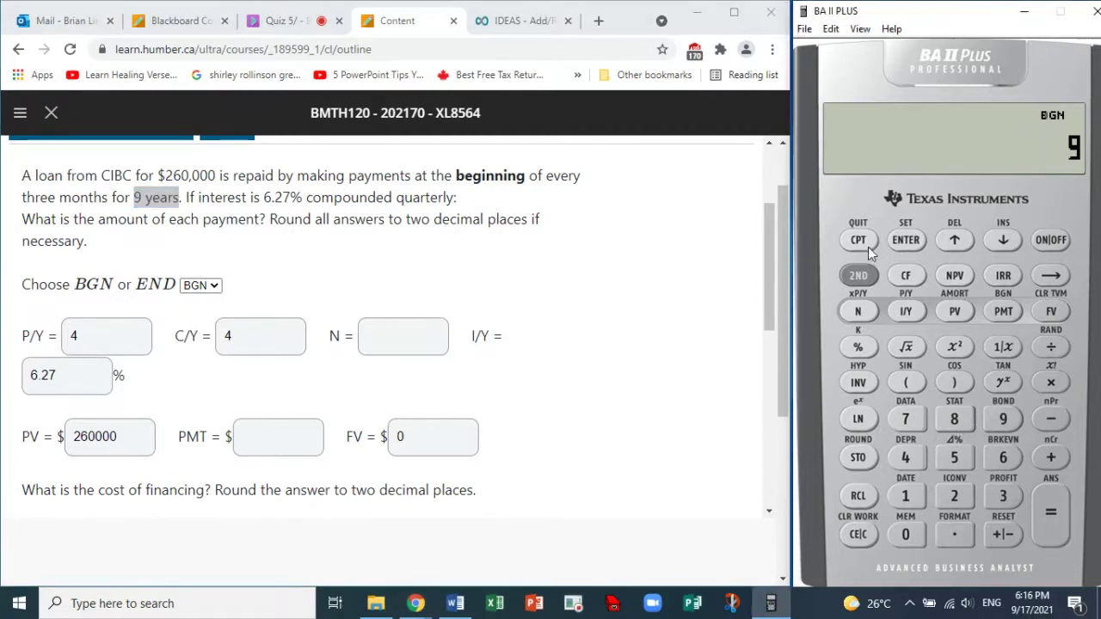
click(858, 276)
click(859, 312)
click(858, 312)
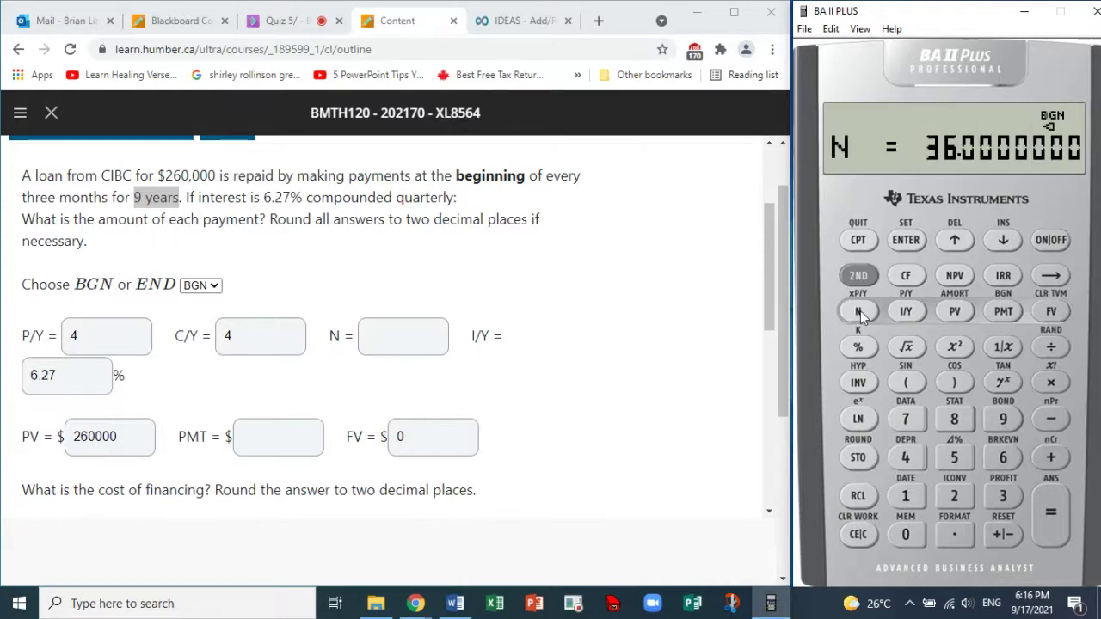
click(368, 332)
text(36)
click(621, 411)
Begin keying the 6.27 interest rate into the calculator.
click(89, 375)
drag(90, 375, 26, 378)
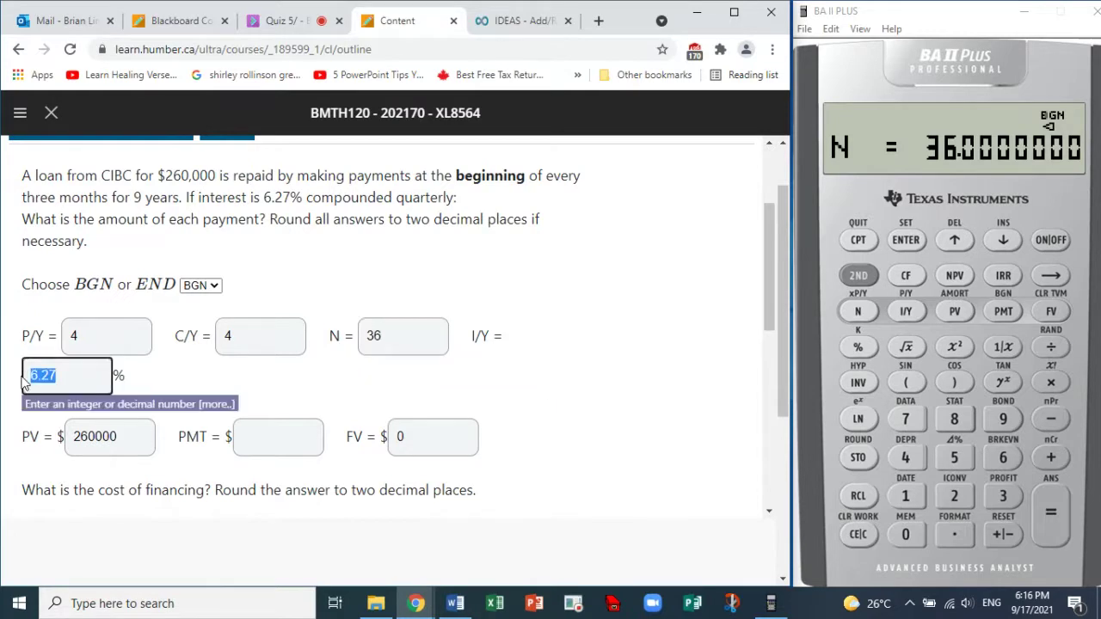
click(1003, 457)
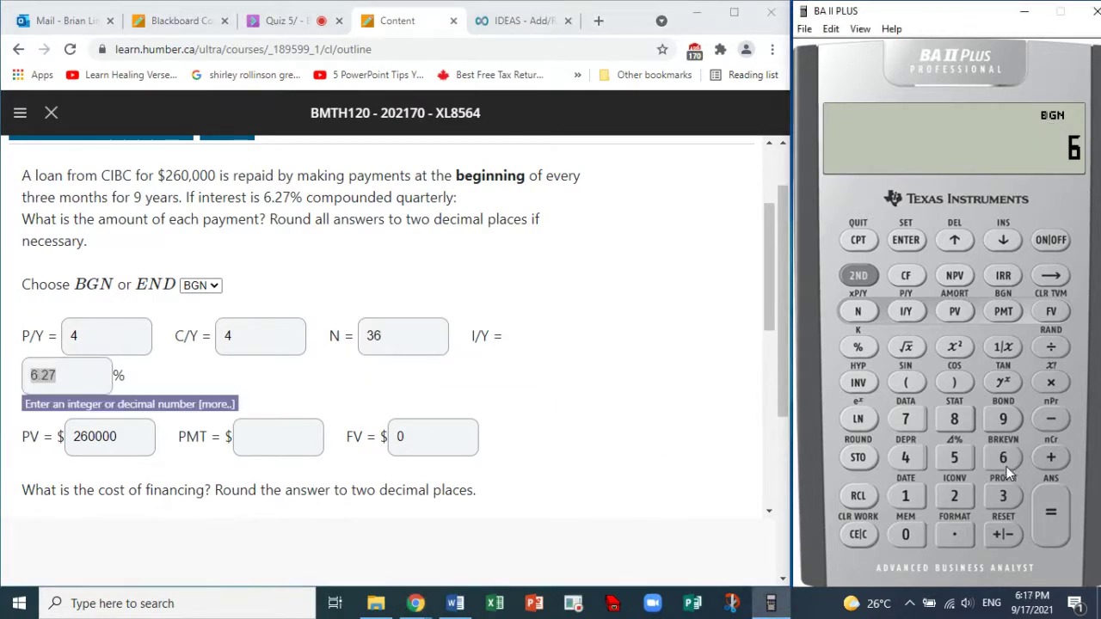
click(953, 533)
Store 6.27 as the calculator's I/Y rate.
click(953, 498)
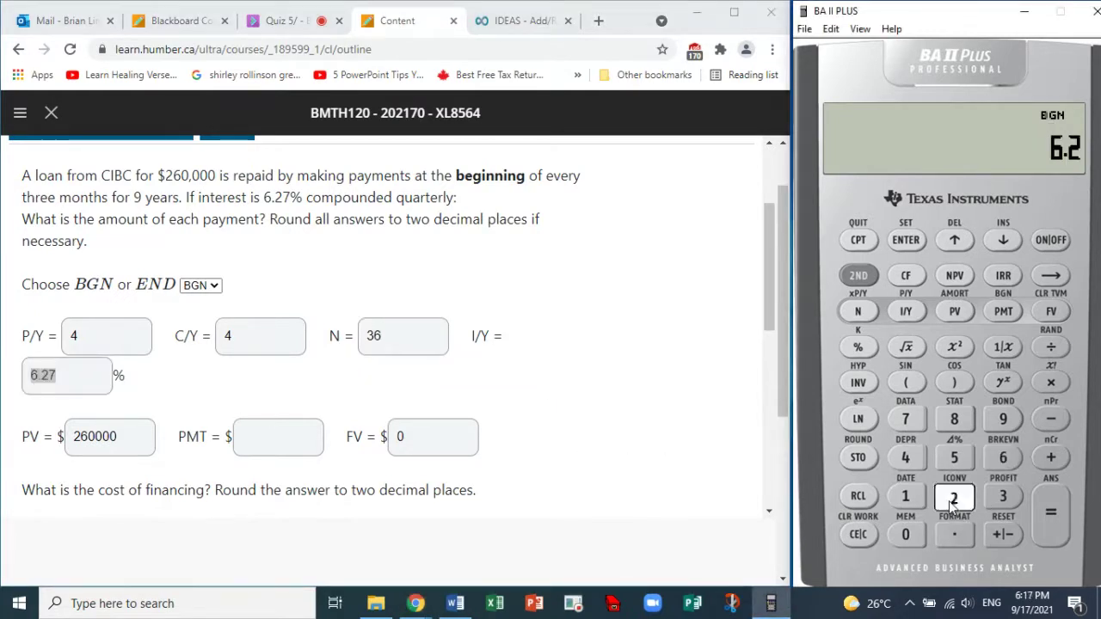
click(905, 418)
click(909, 314)
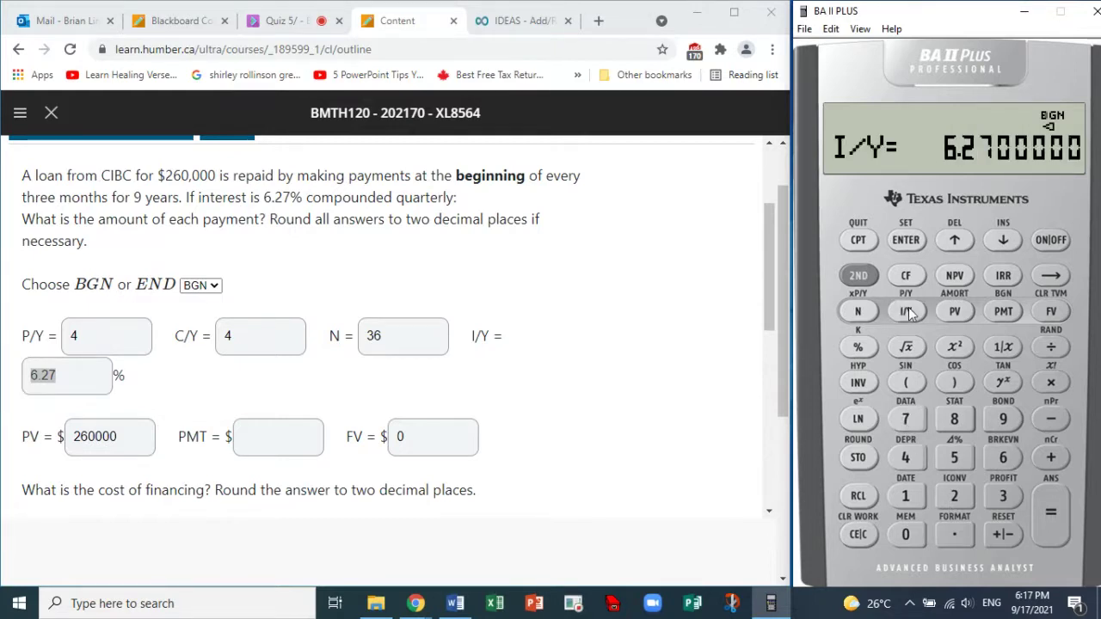
click(610, 393)
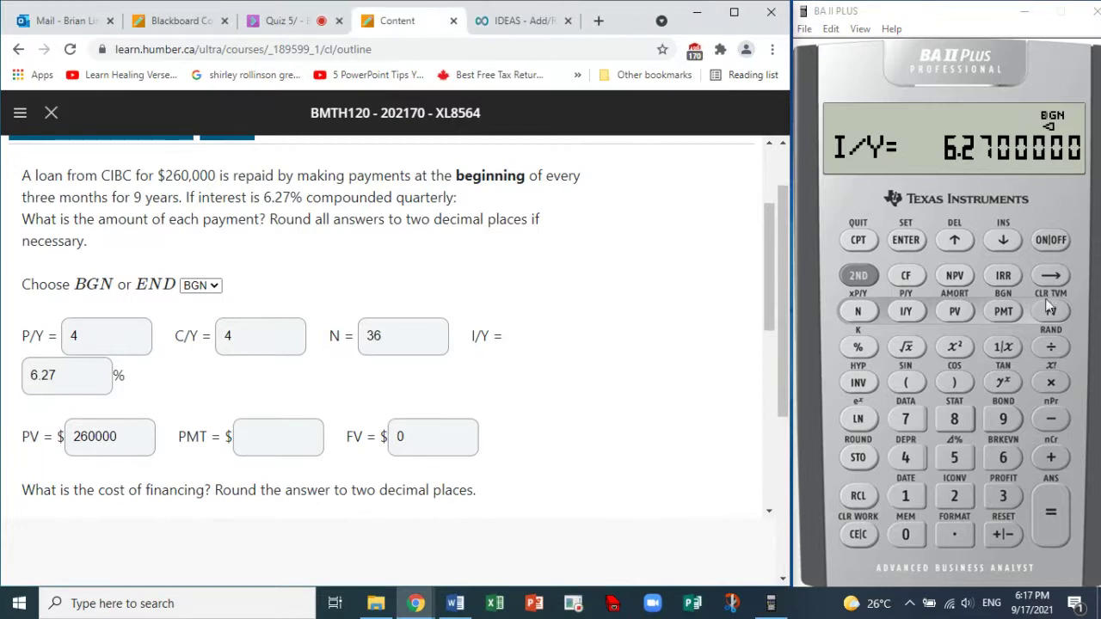
Store 260,000 as the calculator's PV and type CPT into the quiz's PMT box.
click(958, 499)
click(1002, 458)
click(912, 534)
click(912, 534)
click(912, 534)
click(911, 534)
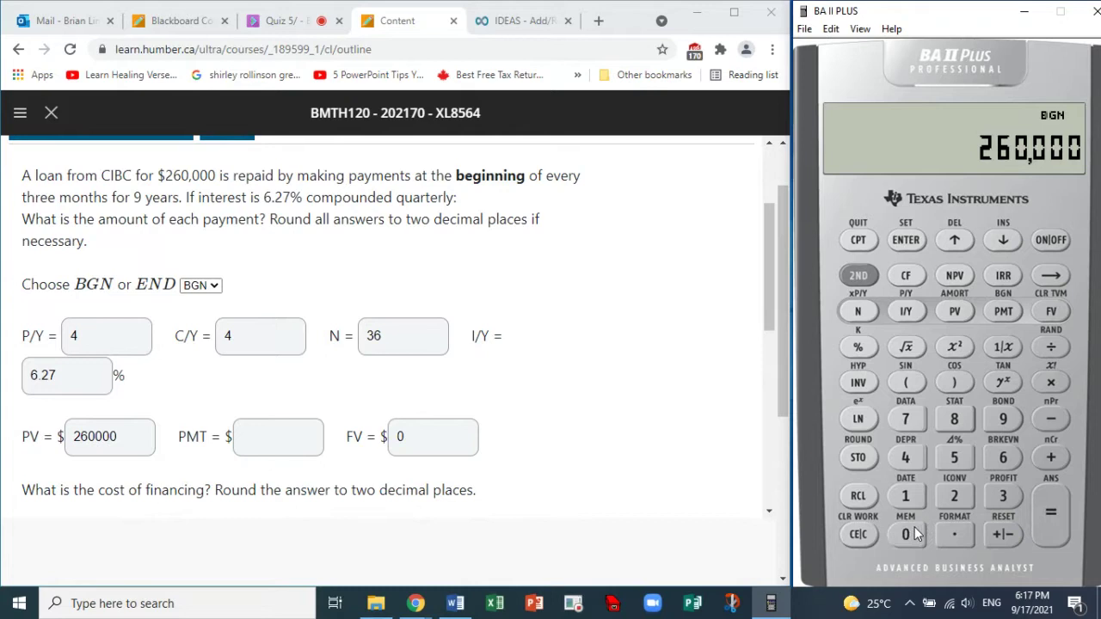
click(956, 313)
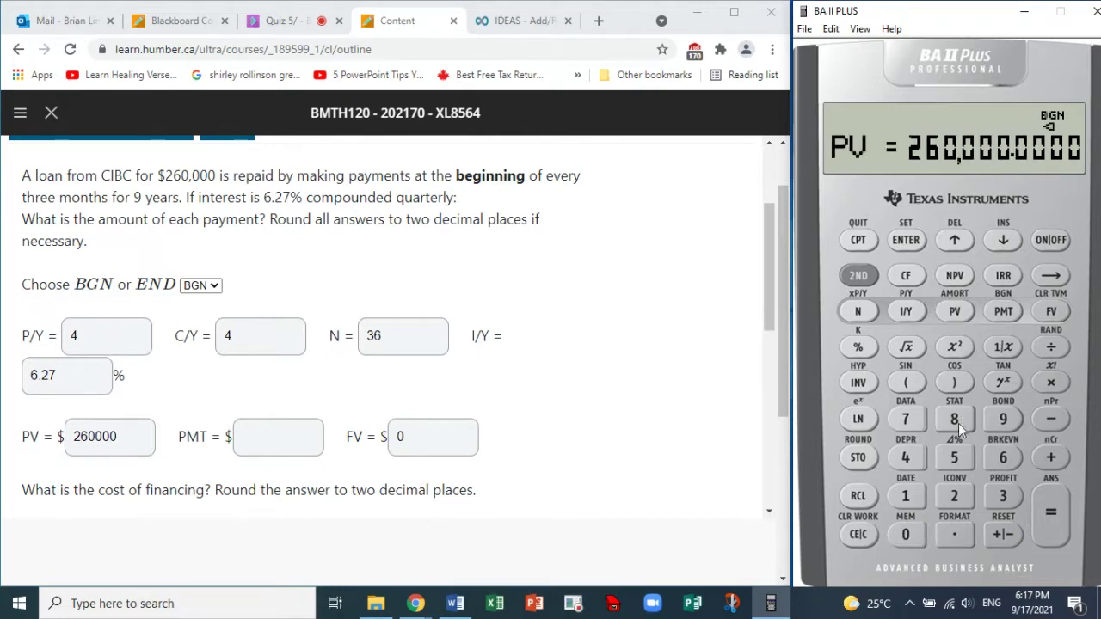
click(299, 434)
text(CPT)
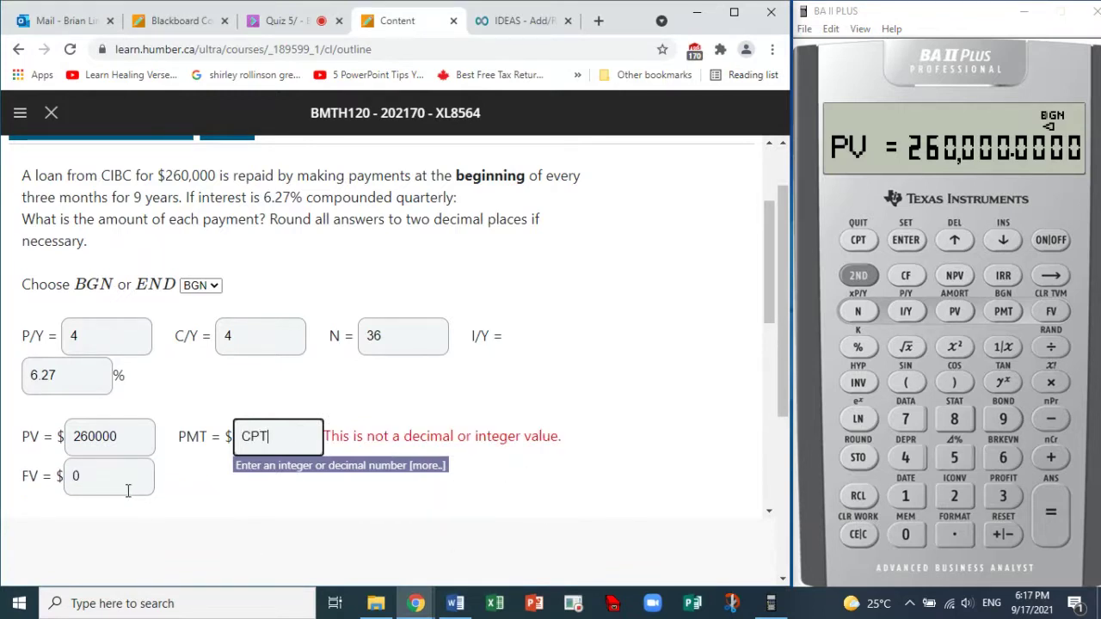
Store FV 0, compute the payment, and enter -9358.91 as PMT.
double_click(95, 474)
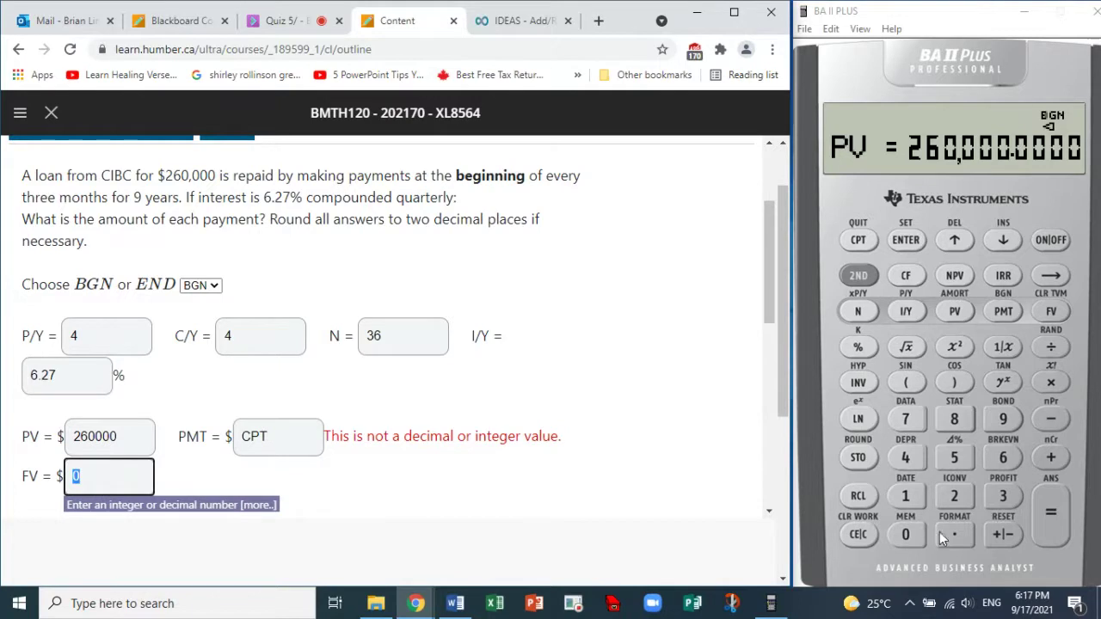
click(910, 535)
click(1044, 312)
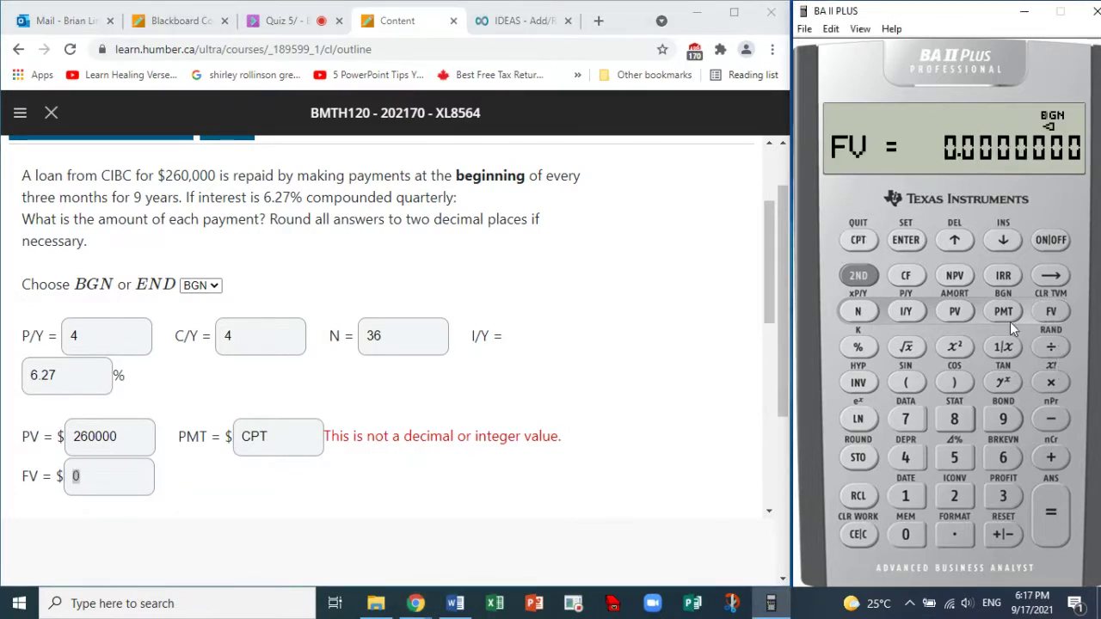
click(1010, 314)
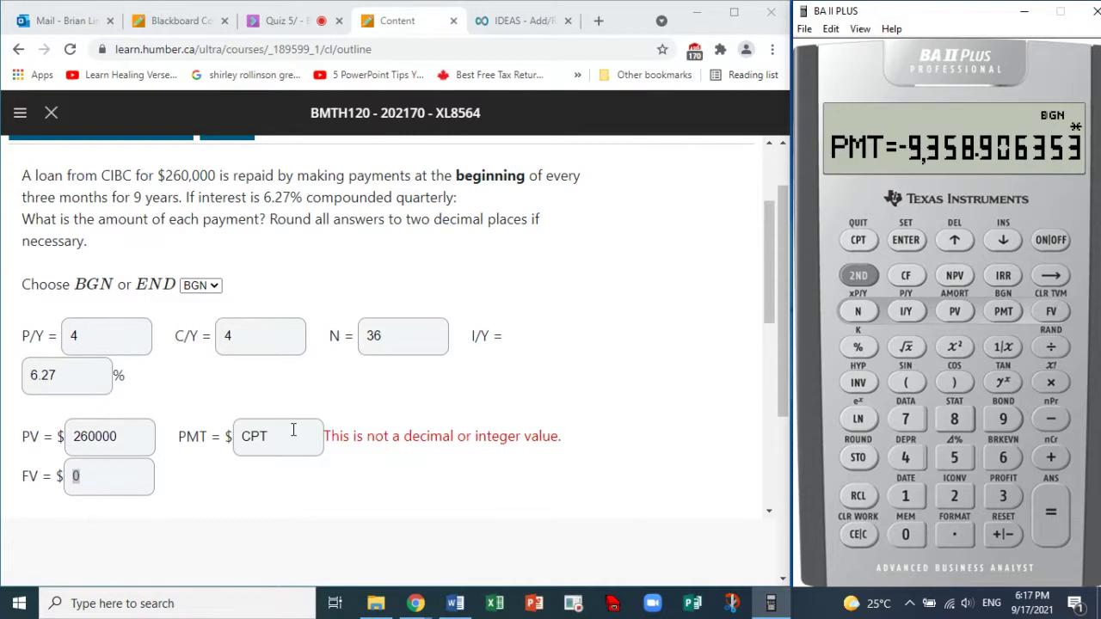
double_click(245, 436)
text(-9358.91)
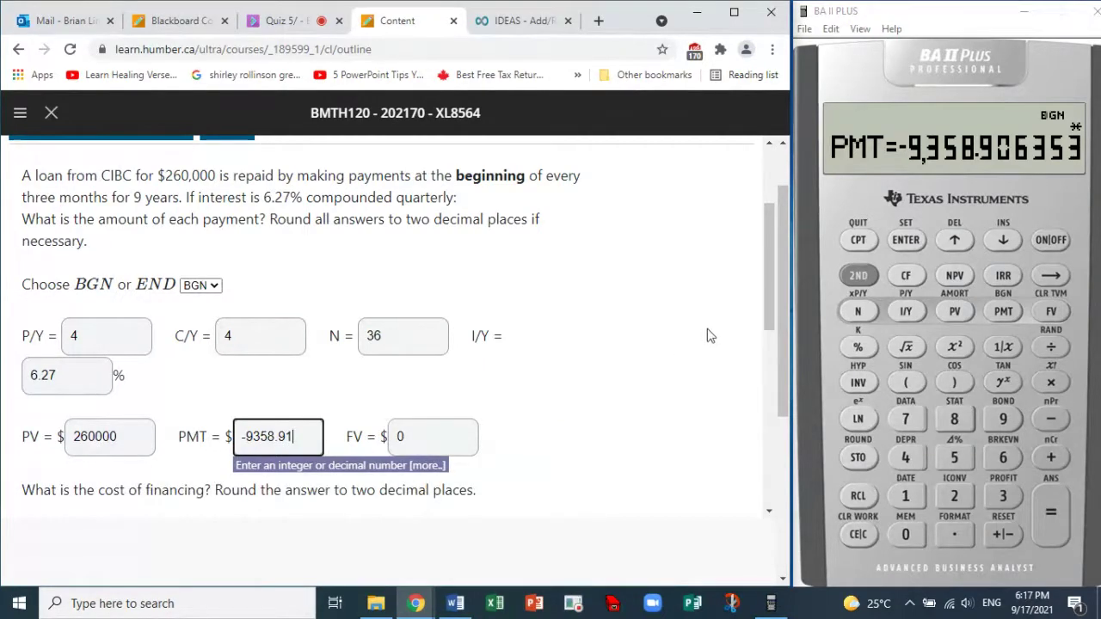
drag(766, 284, 780, 325)
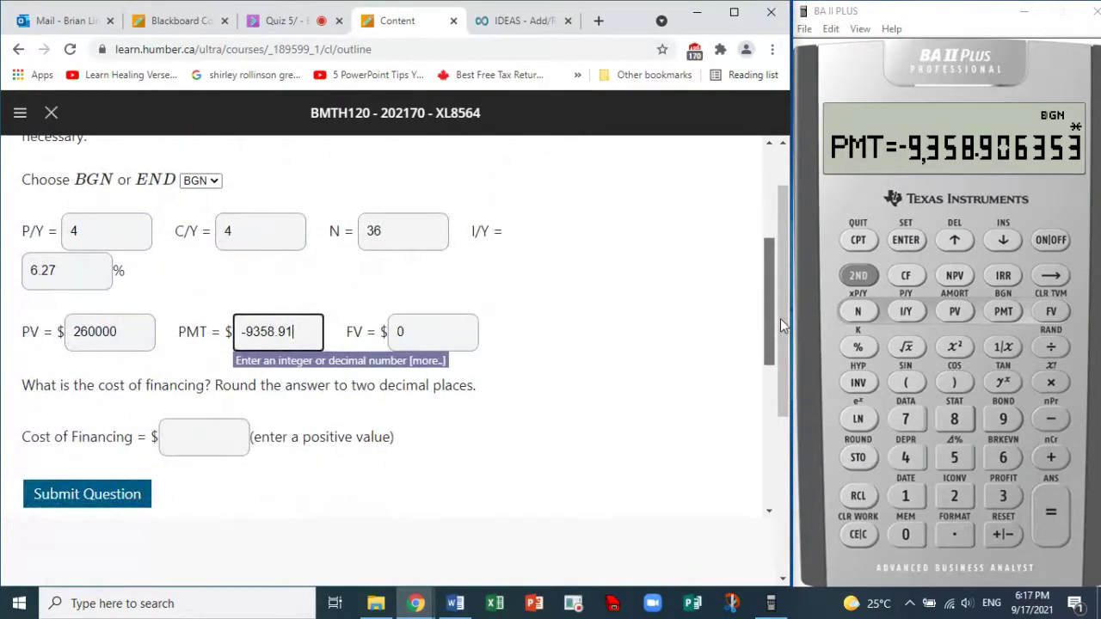
Make the payment positive and multiply by 36 payments, totalling 336,920.6287.
click(226, 437)
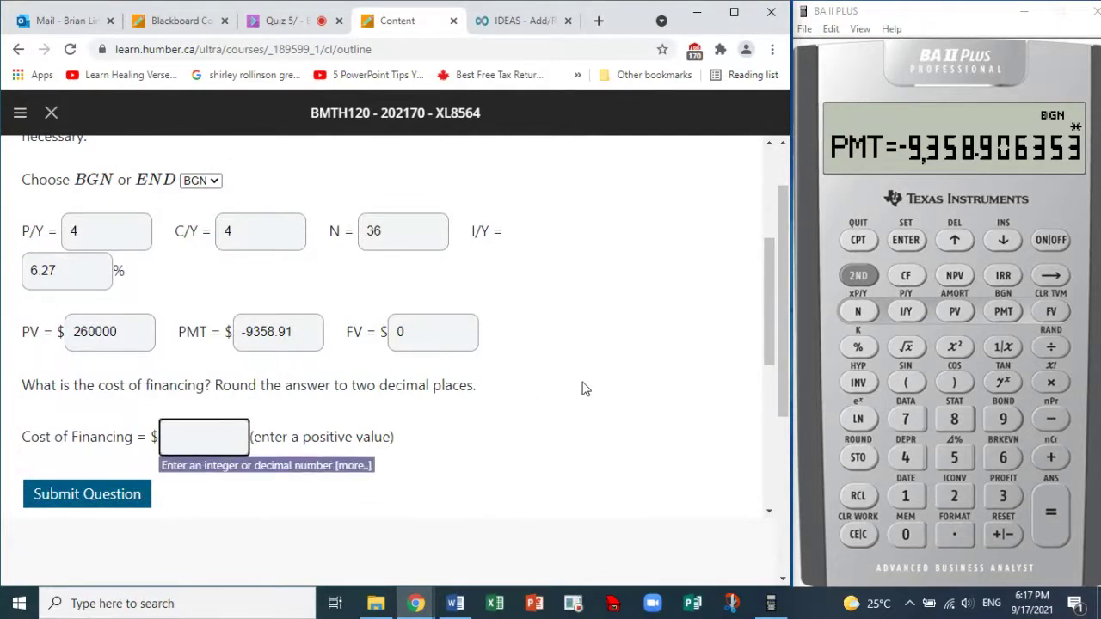
drag(767, 330, 764, 306)
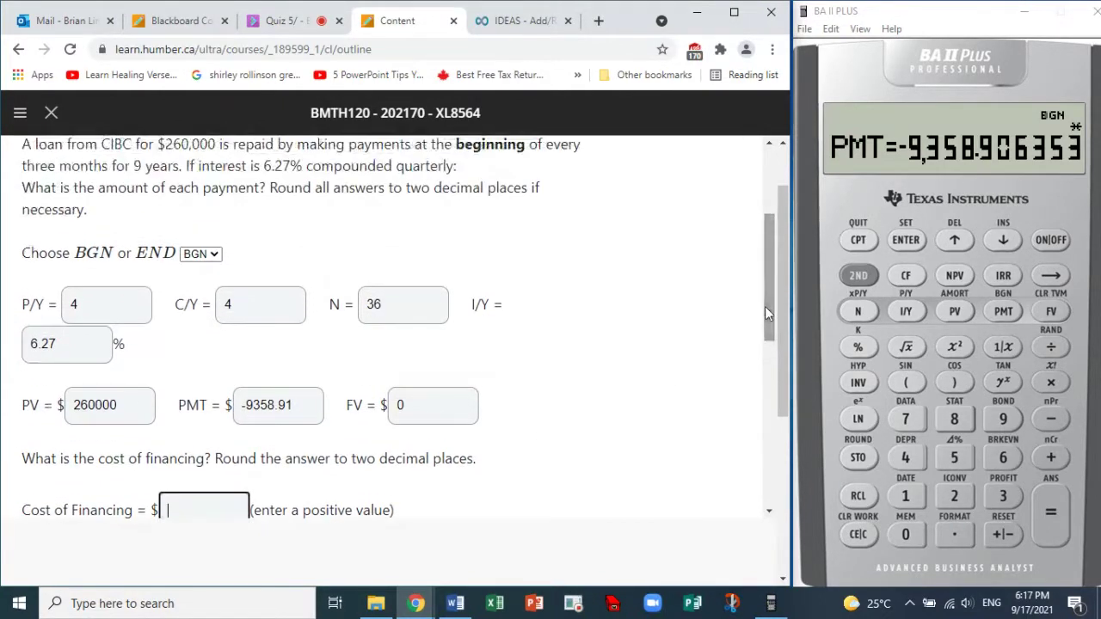
drag(313, 403, 241, 404)
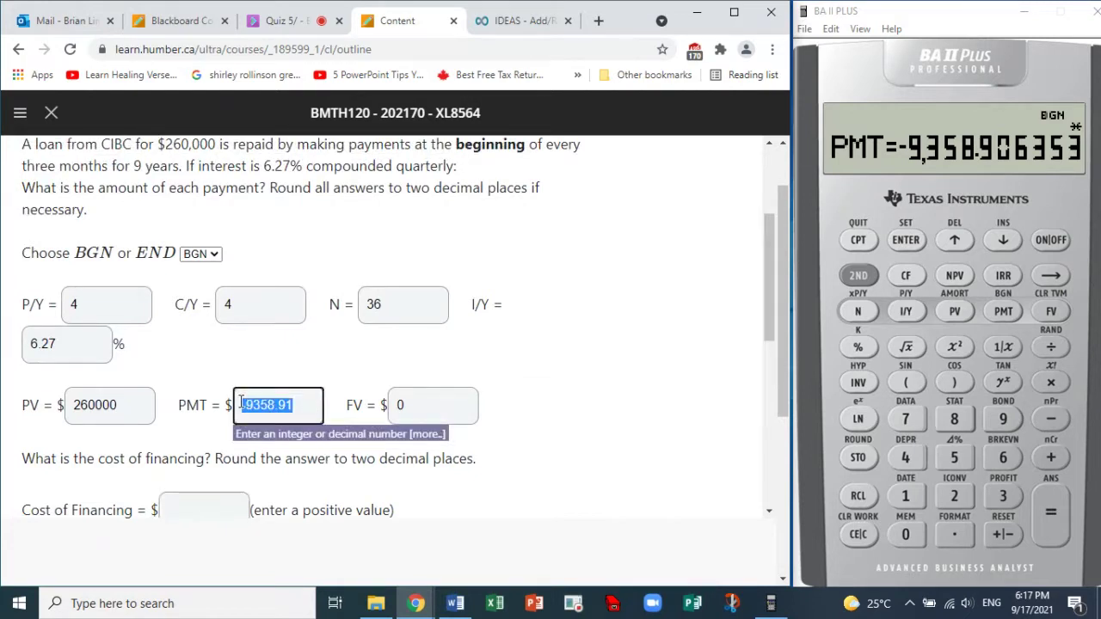
drag(399, 304, 361, 304)
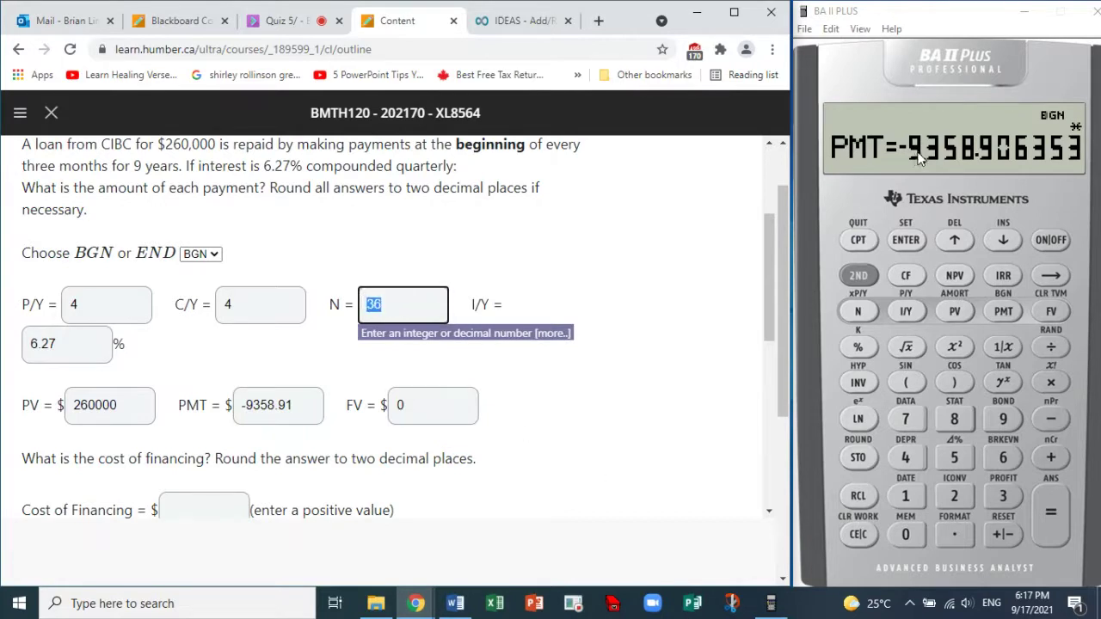
click(1003, 534)
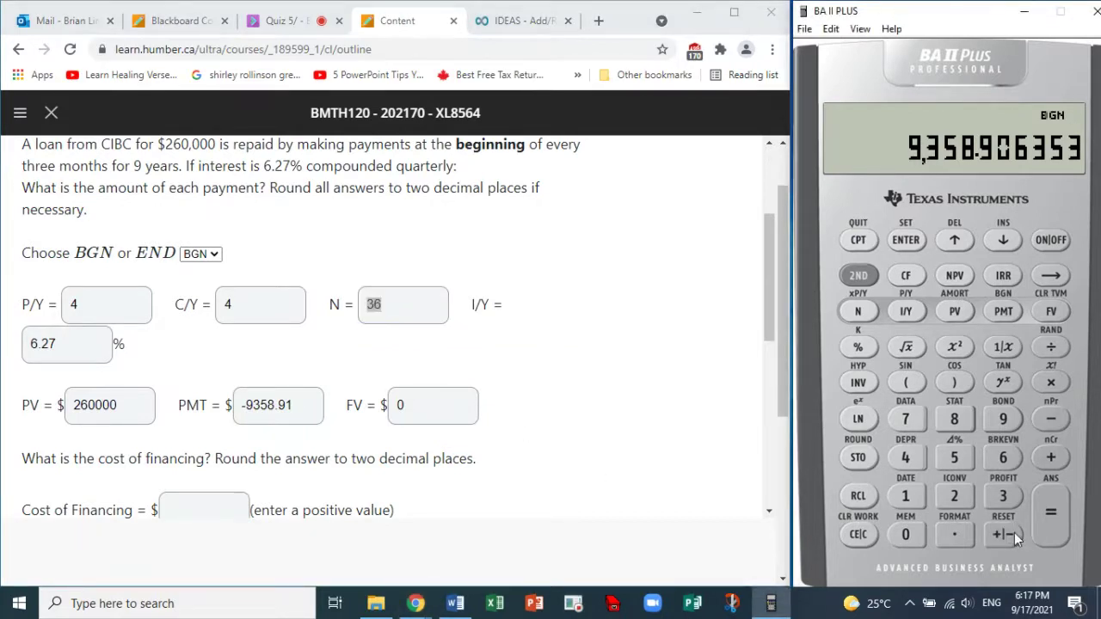
click(1051, 382)
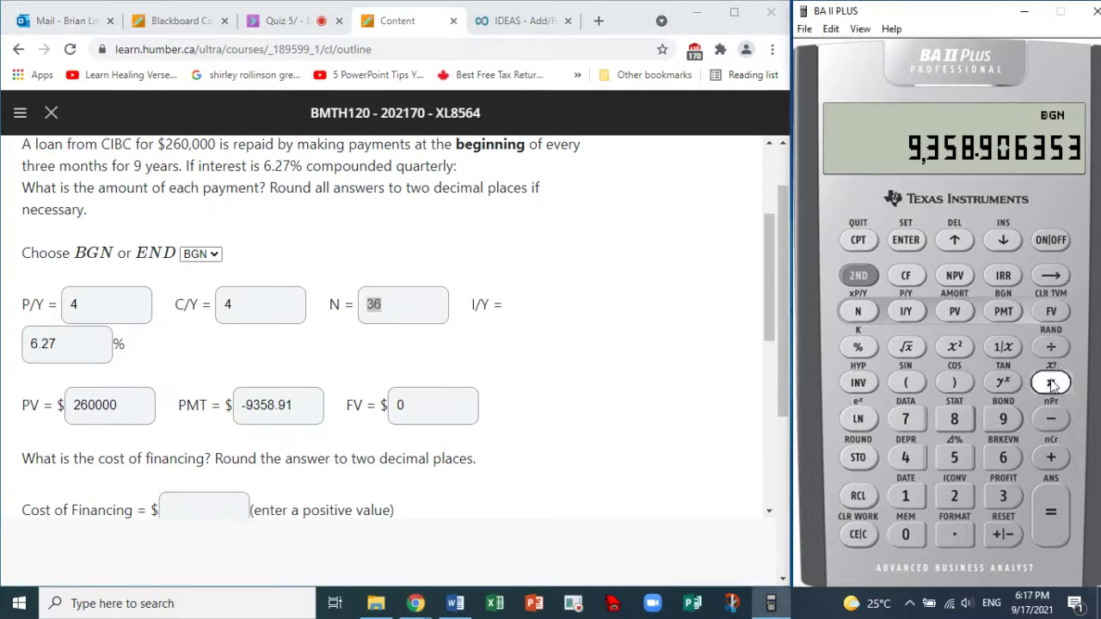
click(1004, 495)
click(1003, 458)
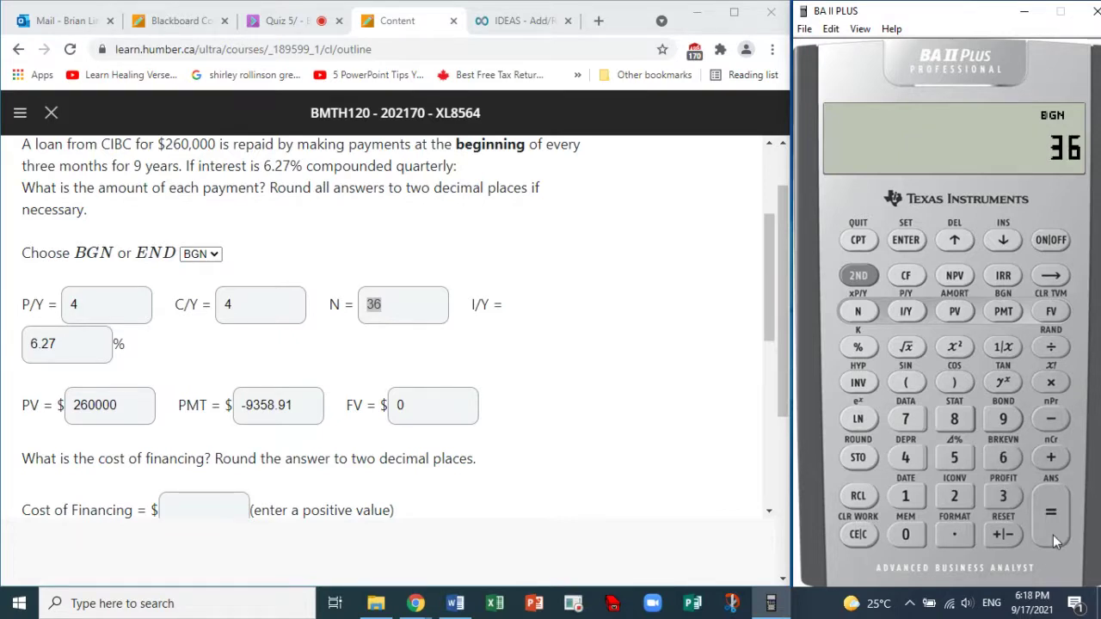
click(1055, 533)
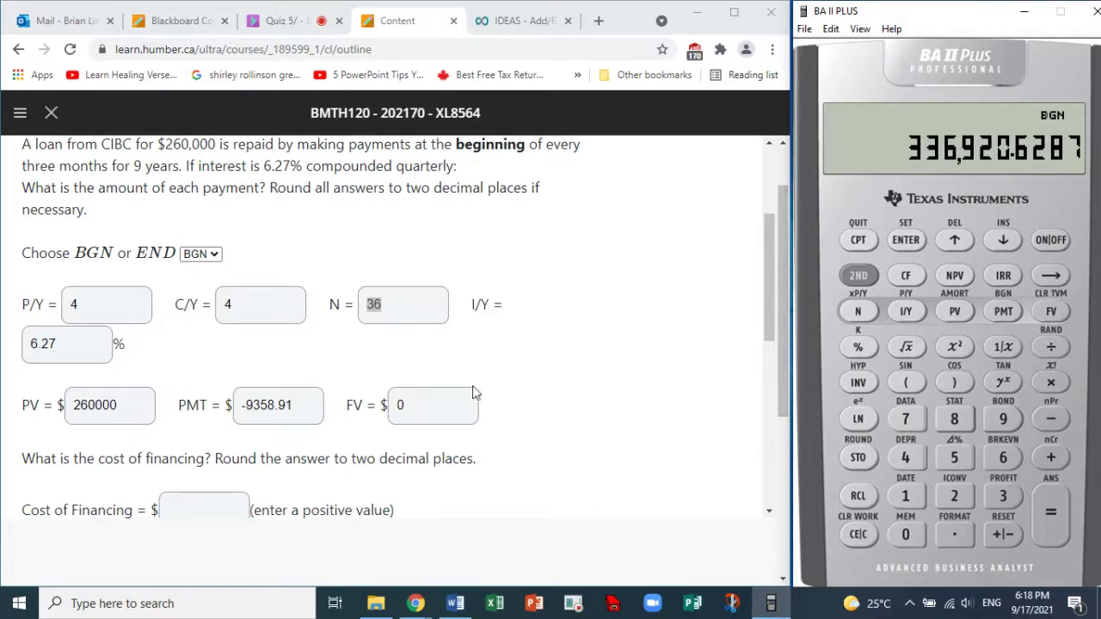
double_click(137, 405)
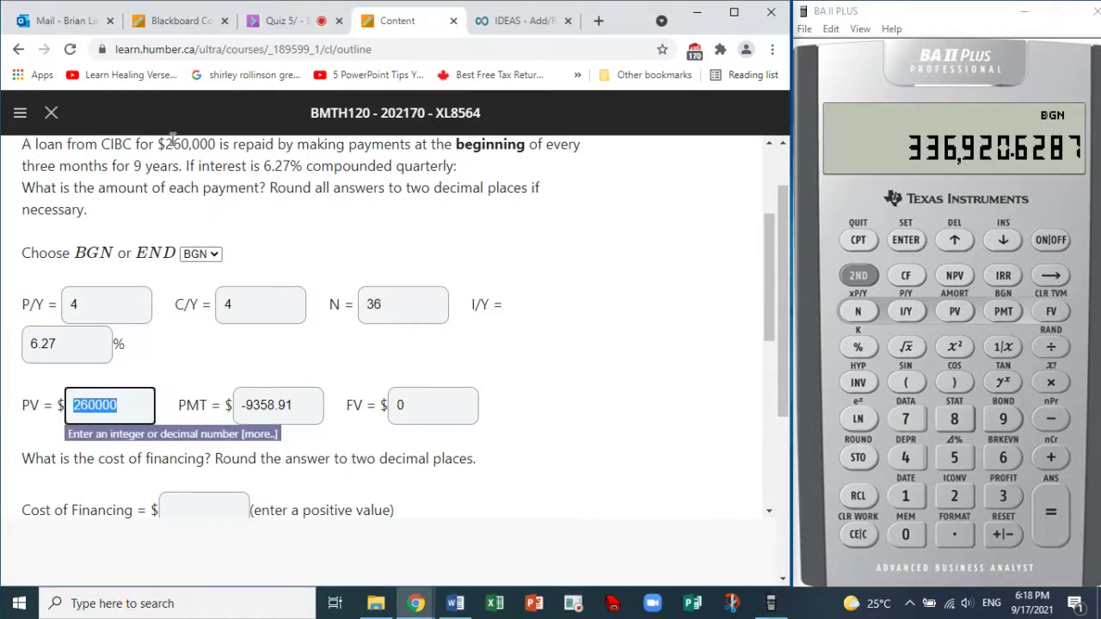
drag(163, 142, 169, 408)
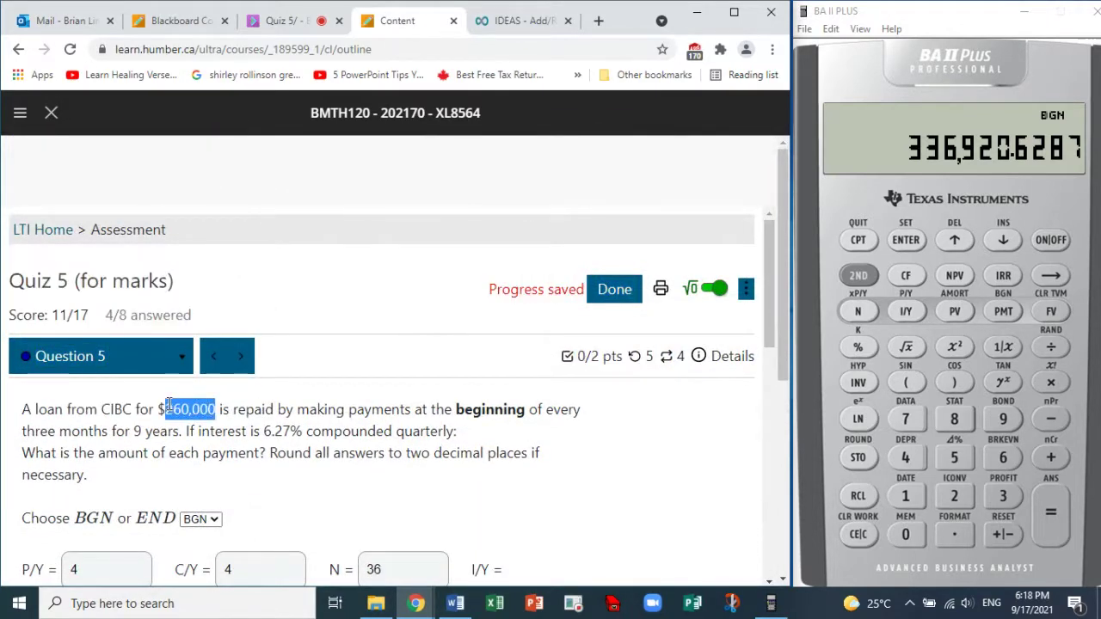
Subtract 260,000 from the total paid on the calculator, leaving 76,920.6287.
click(1060, 421)
click(960, 498)
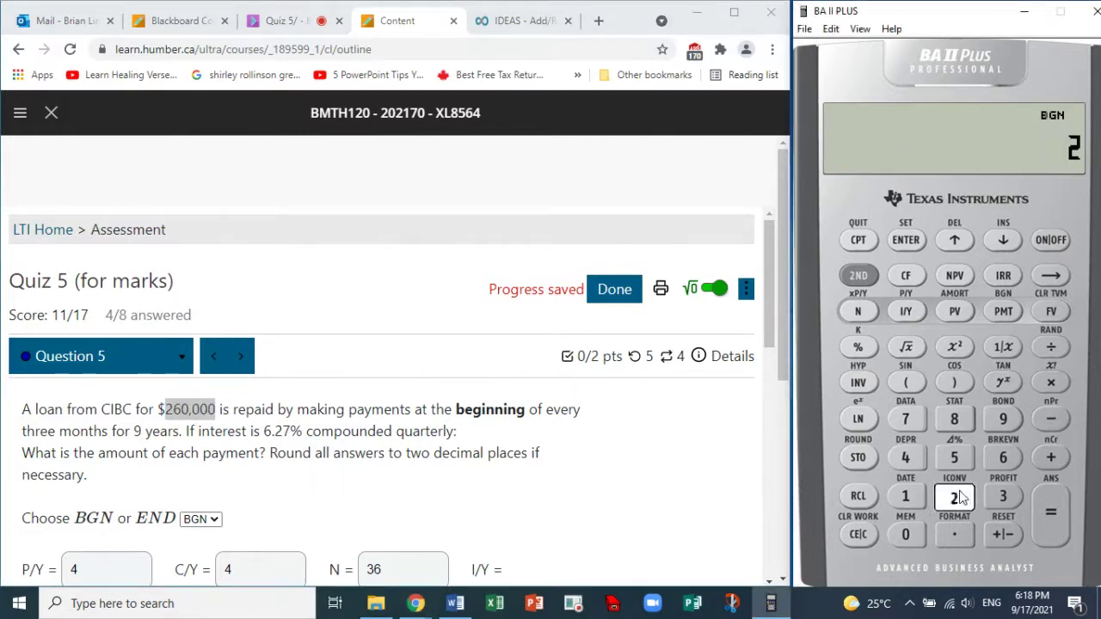
click(999, 459)
click(910, 535)
click(910, 535)
click(910, 535)
click(910, 535)
click(1059, 521)
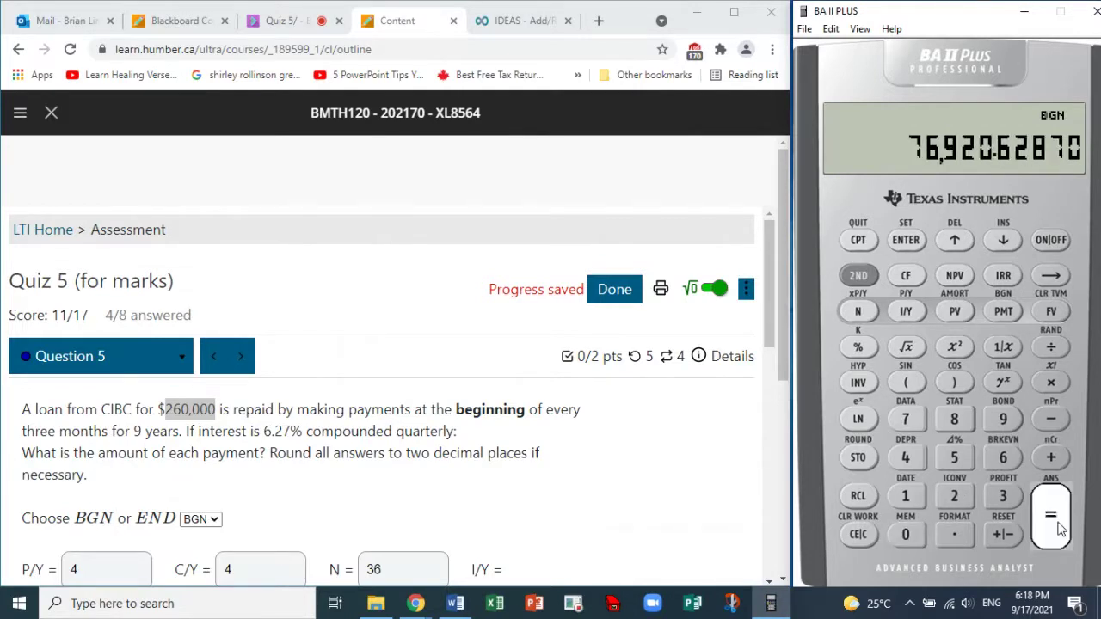
drag(771, 260, 772, 328)
drag(770, 347, 766, 368)
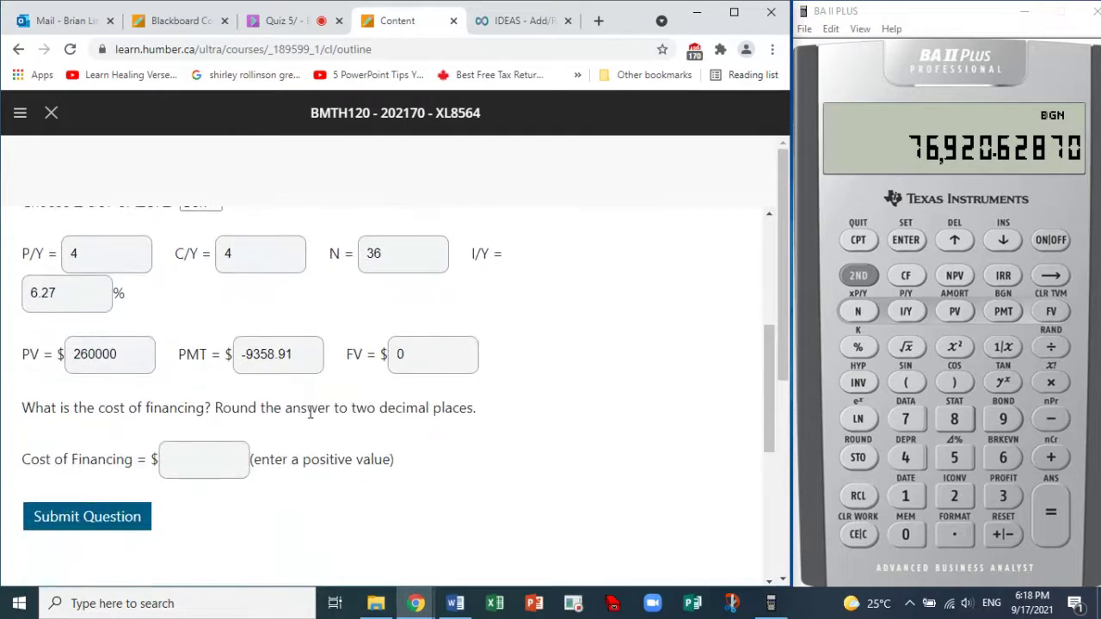
Enter 76920.63 as the cost of financing and submit Question 5.
click(205, 459)
text(76920.63)
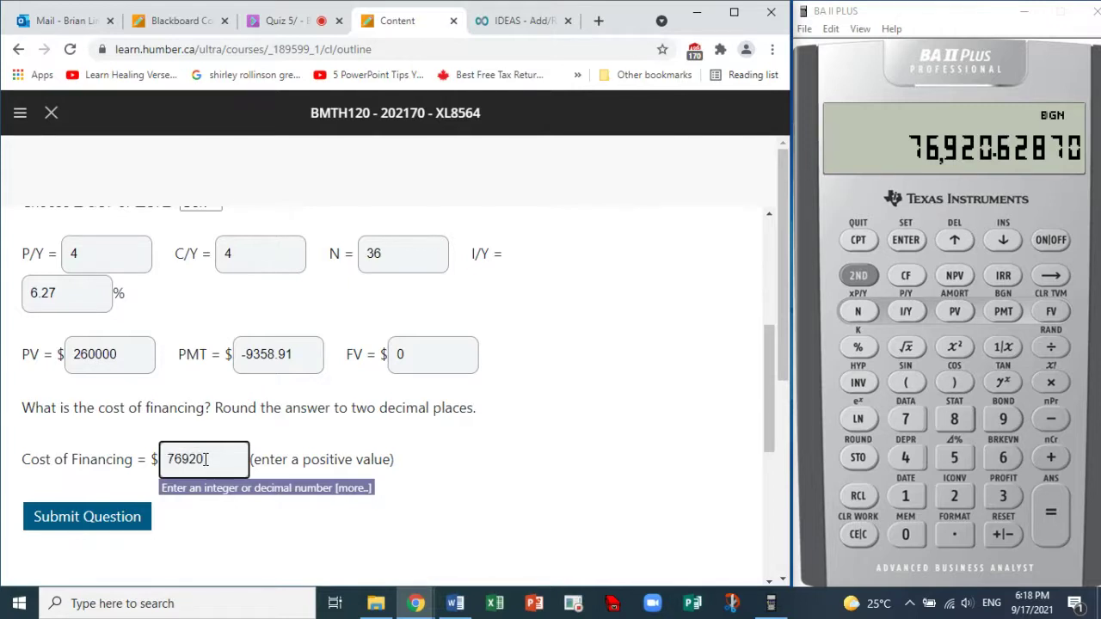
click(87, 516)
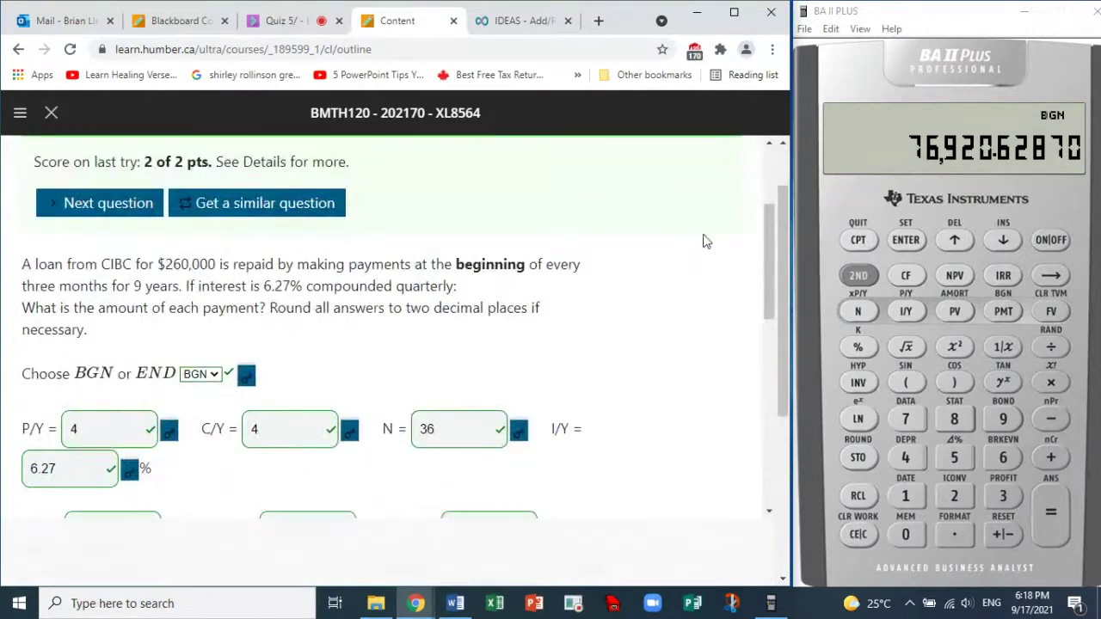
drag(768, 258, 749, 239)
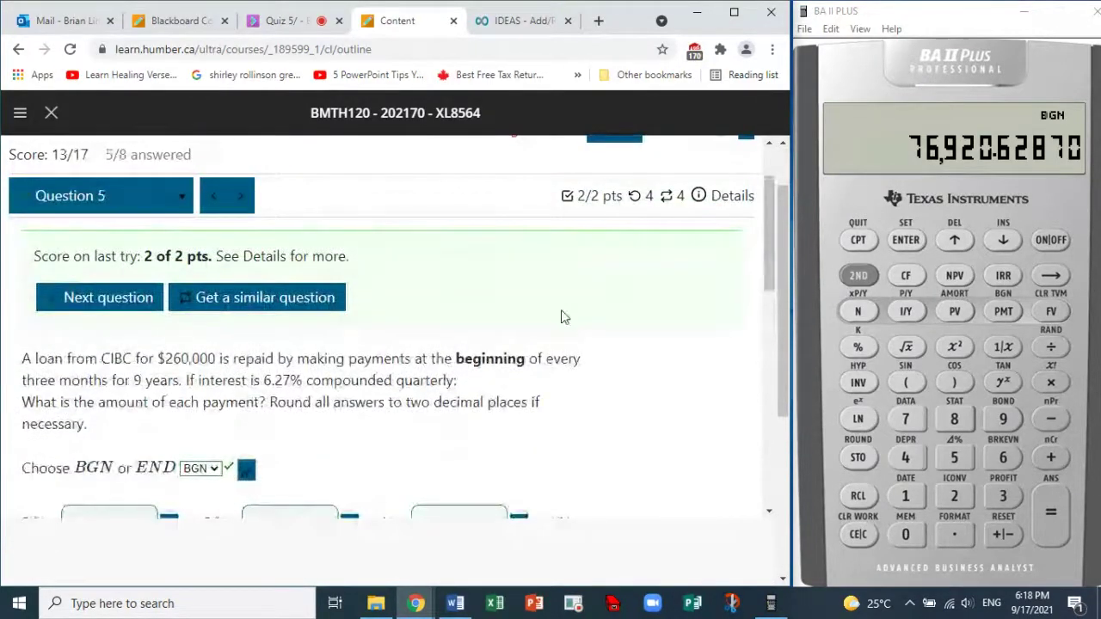